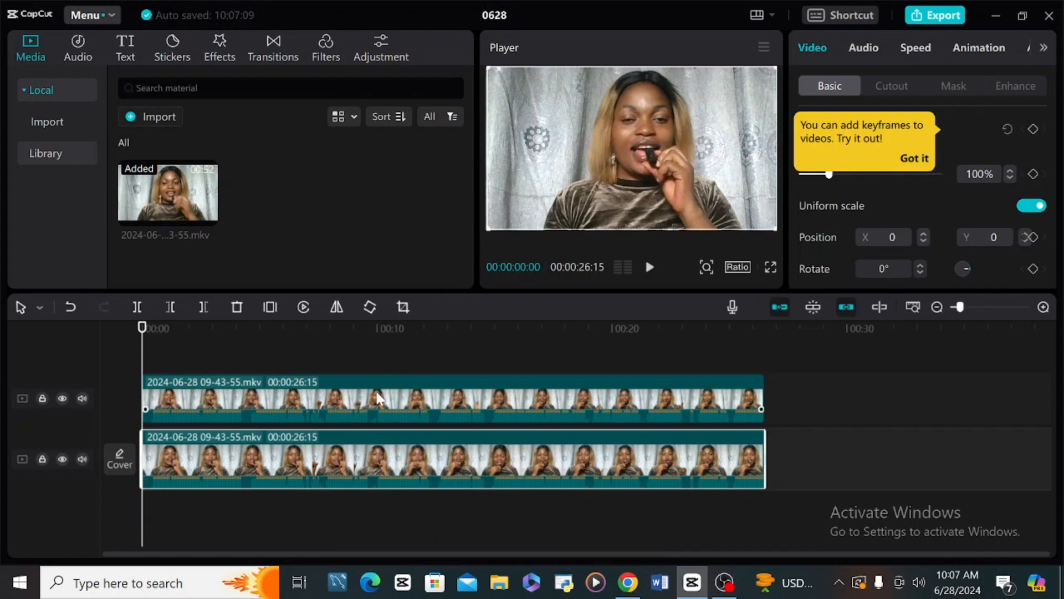
Remove the background of the lower-track clip with Auto cutout
{"action": "left_click_drag", "start_coordinate": [377, 392], "coordinate": [498, 394]}
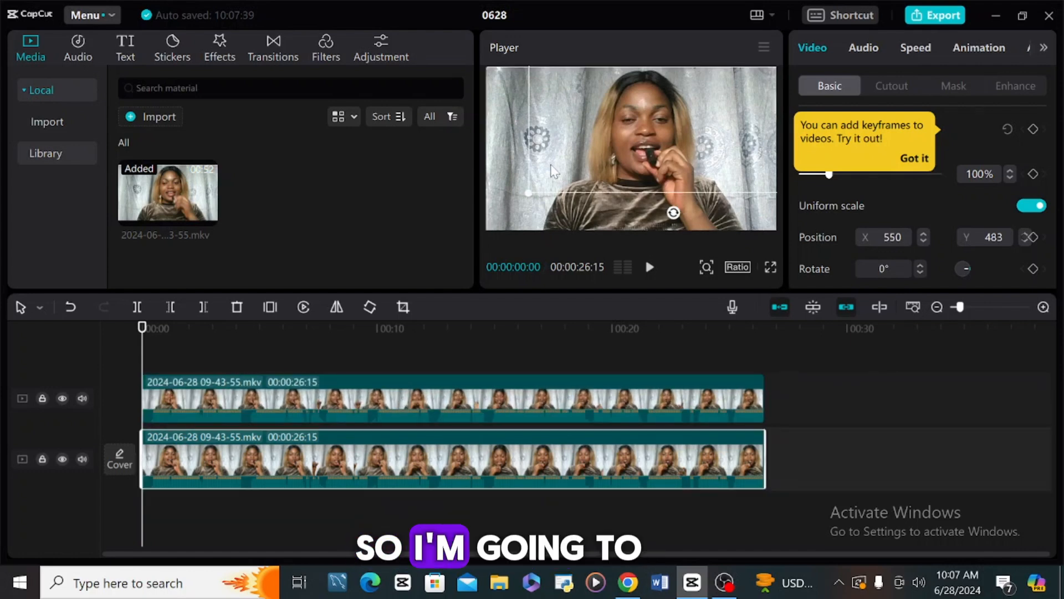
{"action": "left_click_drag", "start_coordinate": [551, 165], "coordinate": [512, 185]}
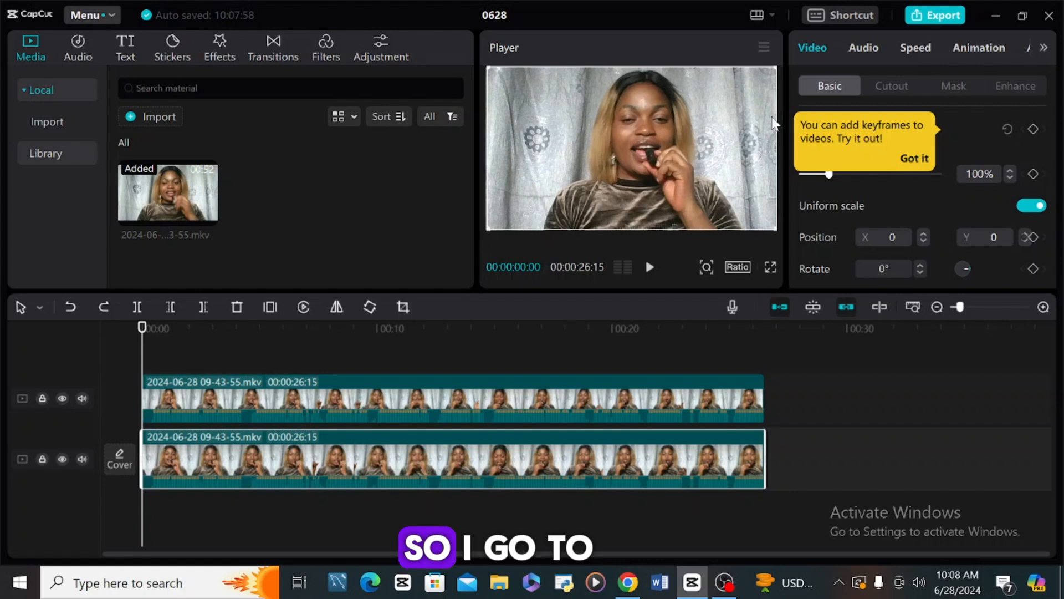
{"action": "left_click", "coordinate": [881, 84]}
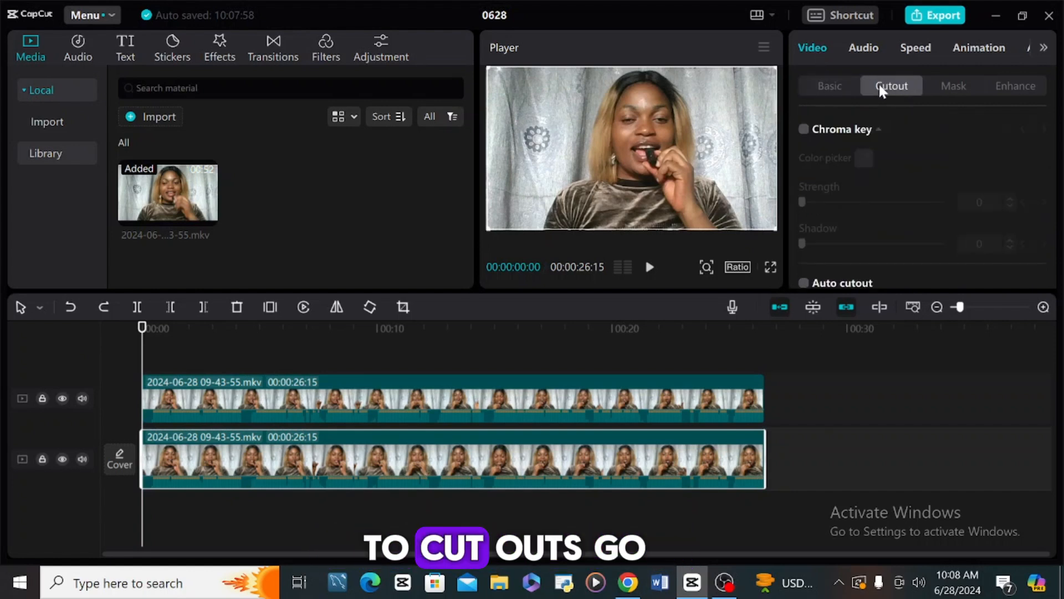
{"action": "left_click", "coordinate": [803, 283]}
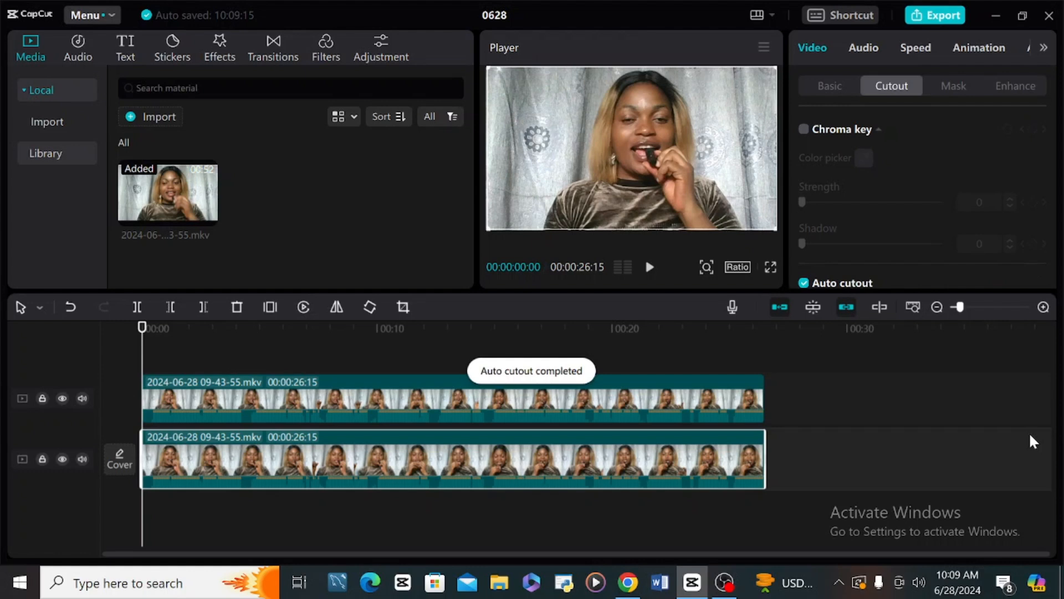
{"action": "left_click", "coordinate": [68, 307]}
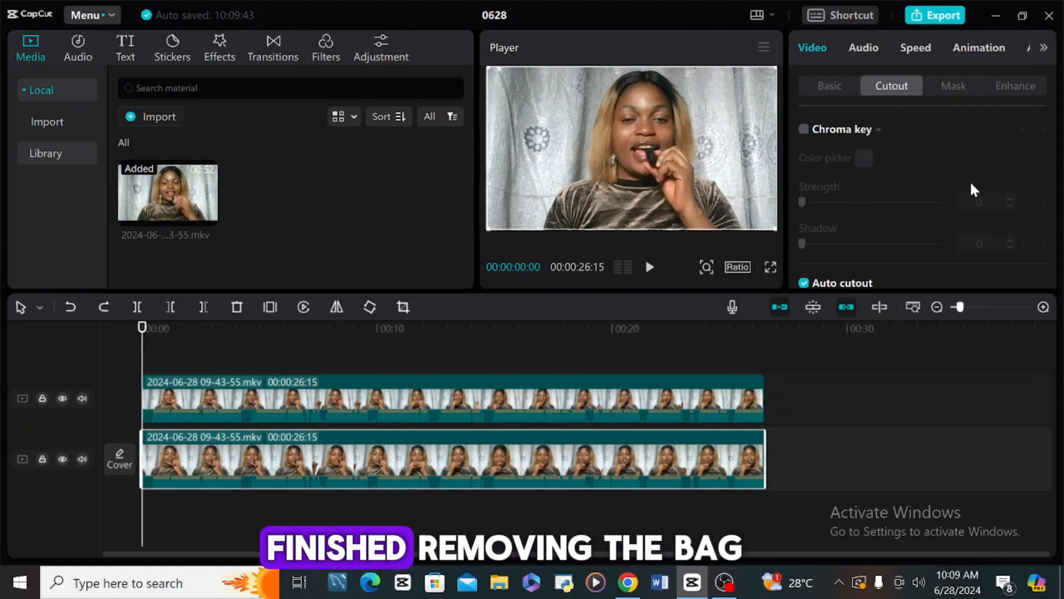
Enable Face enhancement on the lower-track clip with Smooth 15, Brighten 88 and White teeth 4, and turn on Facial beauty
{"action": "left_click", "coordinate": [1025, 84]}
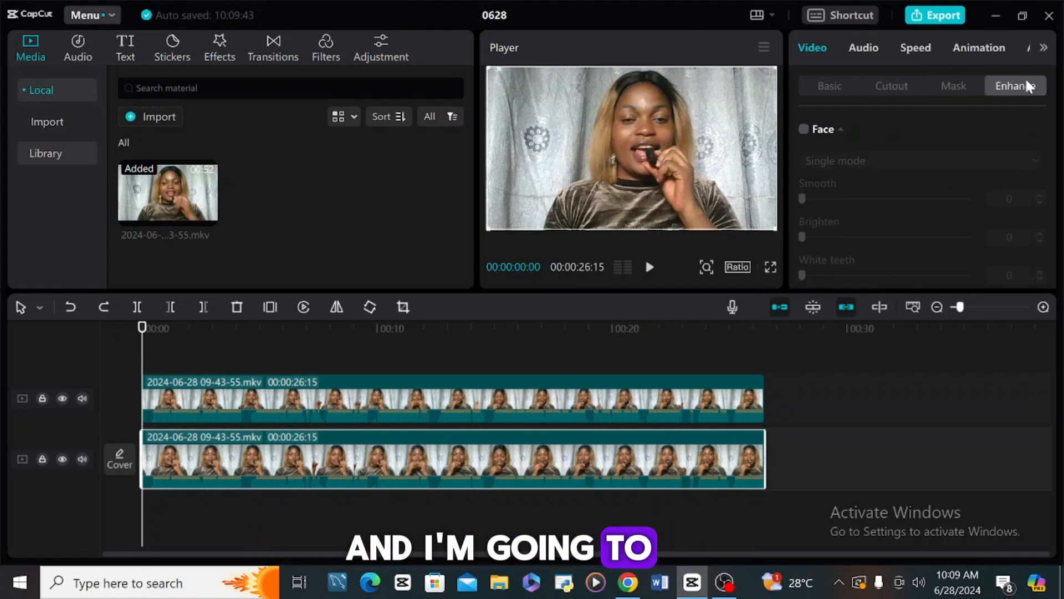
{"action": "left_click", "coordinate": [805, 130]}
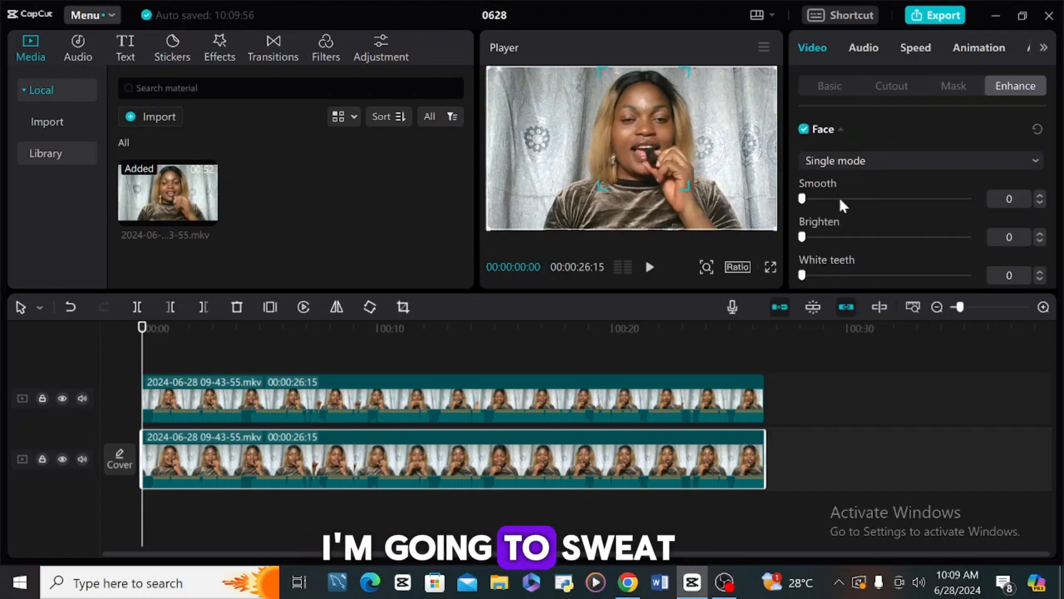
{"action": "left_click_drag", "start_coordinate": [801, 199], "coordinate": [827, 198]}
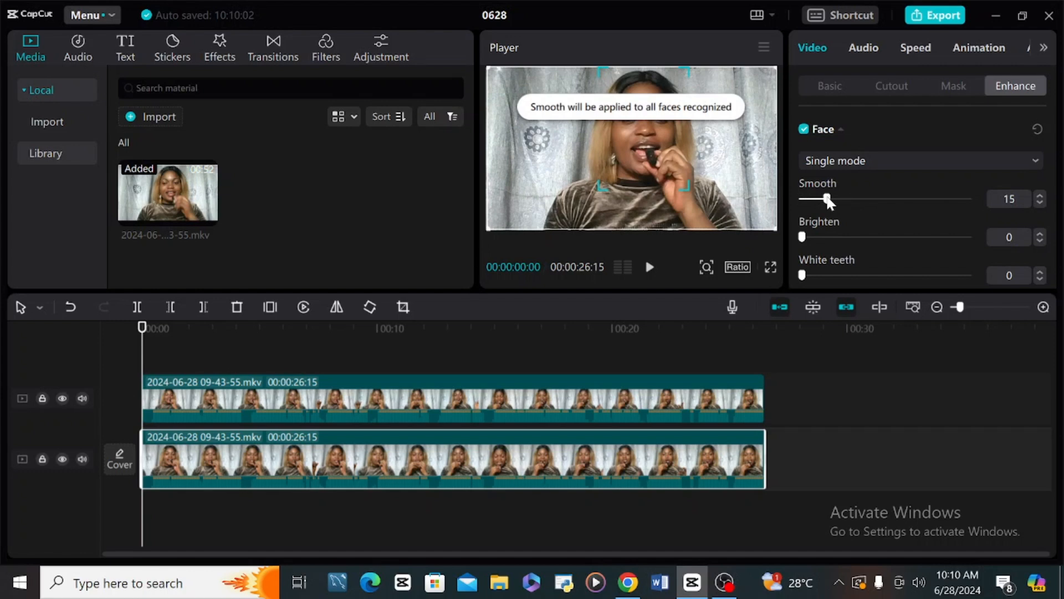
{"action": "scroll", "coordinate": [1057, 136], "scroll_direction": "down", "scroll_amount": 2}
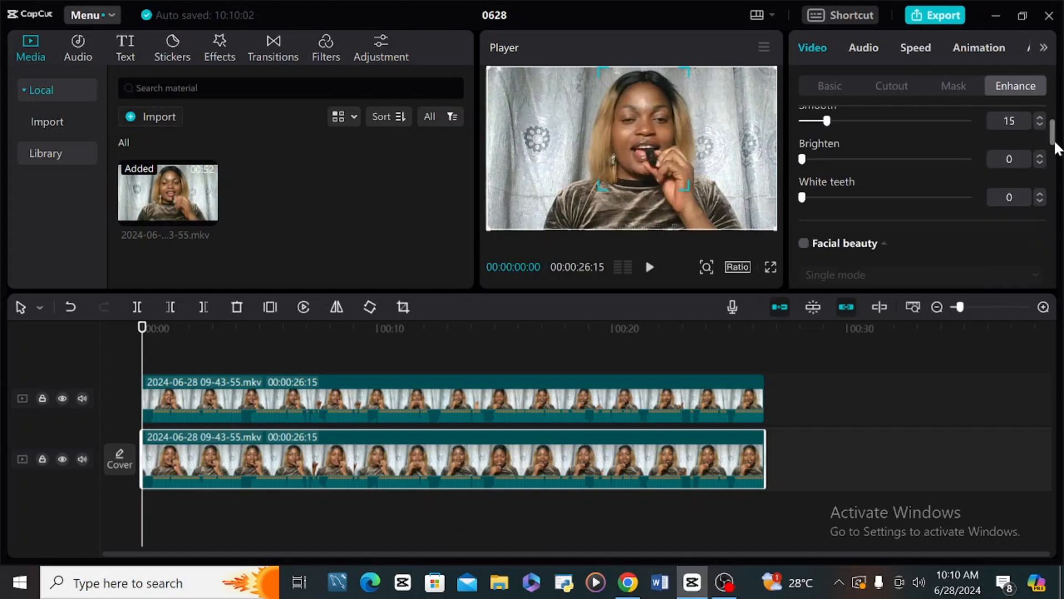
{"action": "left_click", "coordinate": [874, 159]}
{"action": "left_click_drag", "start_coordinate": [874, 158], "coordinate": [948, 158]}
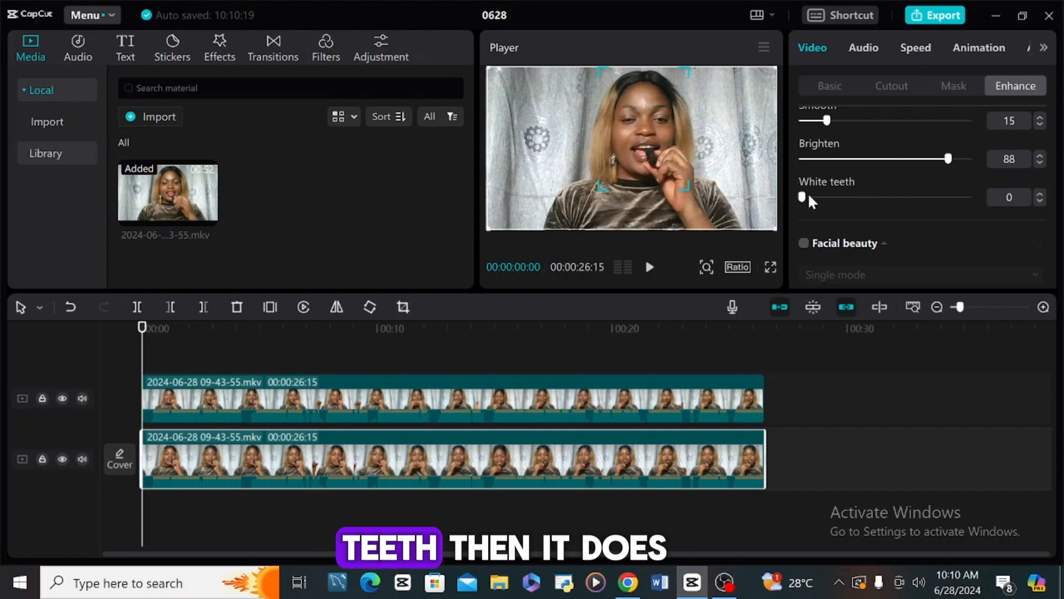
{"action": "left_click_drag", "start_coordinate": [806, 194], "coordinate": [813, 195]}
{"action": "scroll", "coordinate": [1045, 165], "scroll_direction": "down", "scroll_amount": 3}
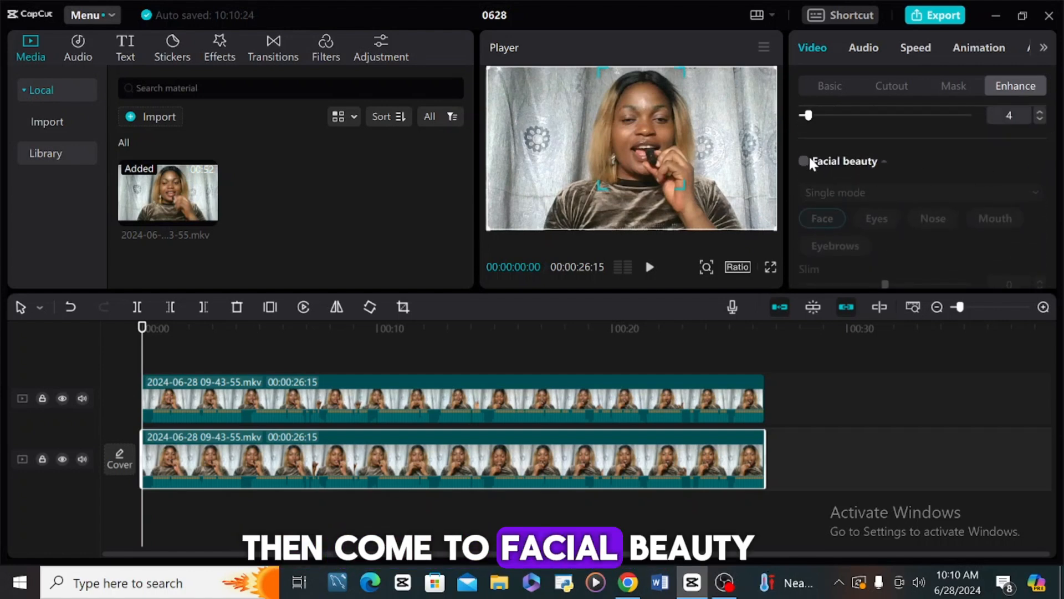
{"action": "left_click", "coordinate": [805, 161]}
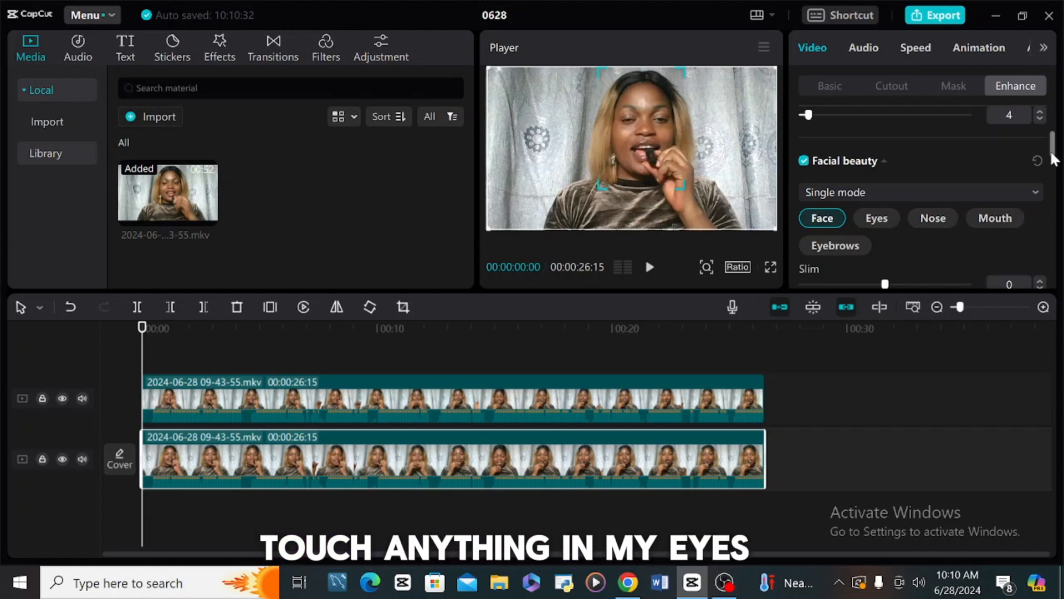
{"action": "left_click_drag", "start_coordinate": [1053, 160], "coordinate": [1055, 203]}
Turn on Relight for the lower-track clip and apply the facial warm light preset
{"action": "left_click", "coordinate": [829, 85]}
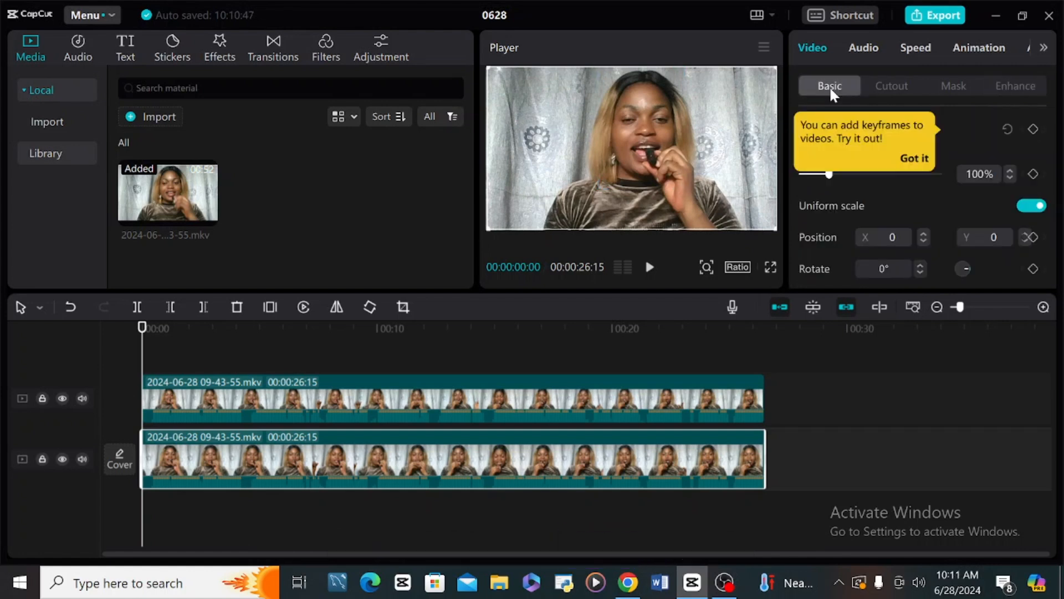
{"action": "left_click", "coordinate": [966, 132]}
{"action": "left_click_drag", "start_coordinate": [1050, 135], "coordinate": [1053, 199]}
{"action": "left_click", "coordinate": [803, 160]}
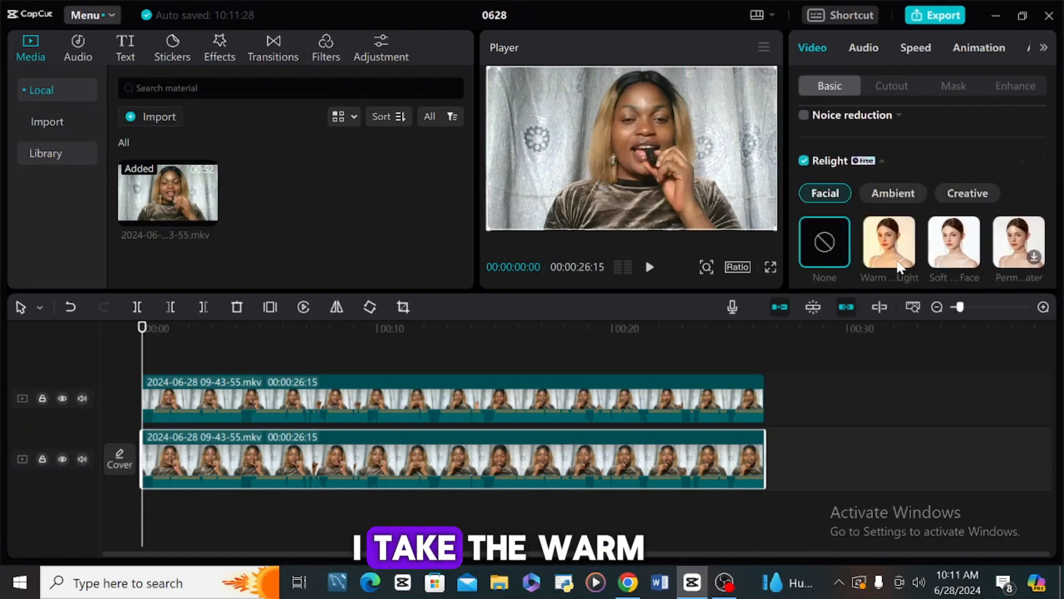
{"action": "left_click", "coordinate": [896, 261]}
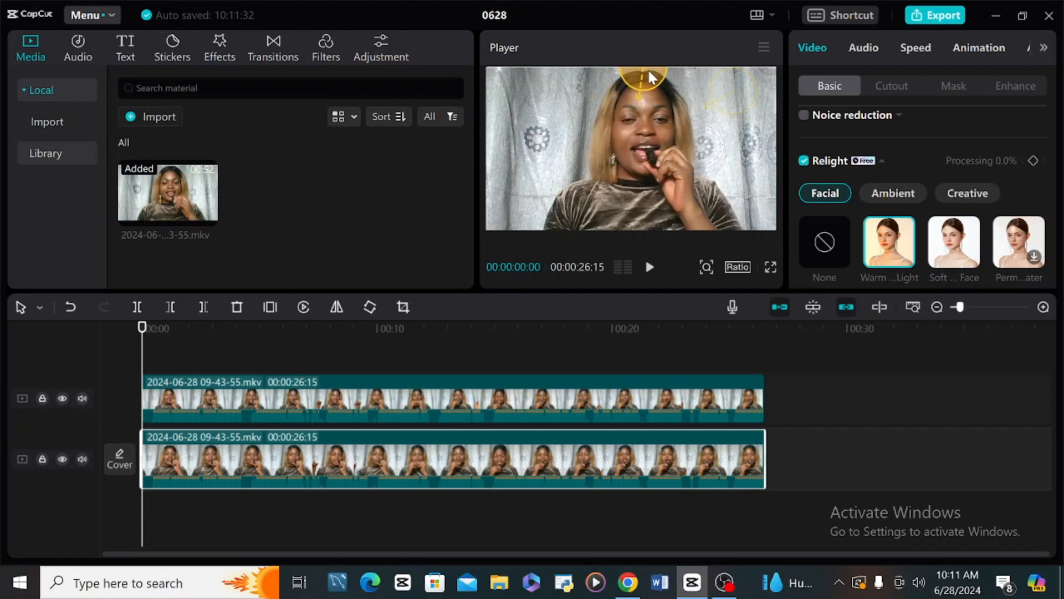
{"action": "scroll", "coordinate": [1053, 186], "scroll_direction": "down", "scroll_amount": 2}
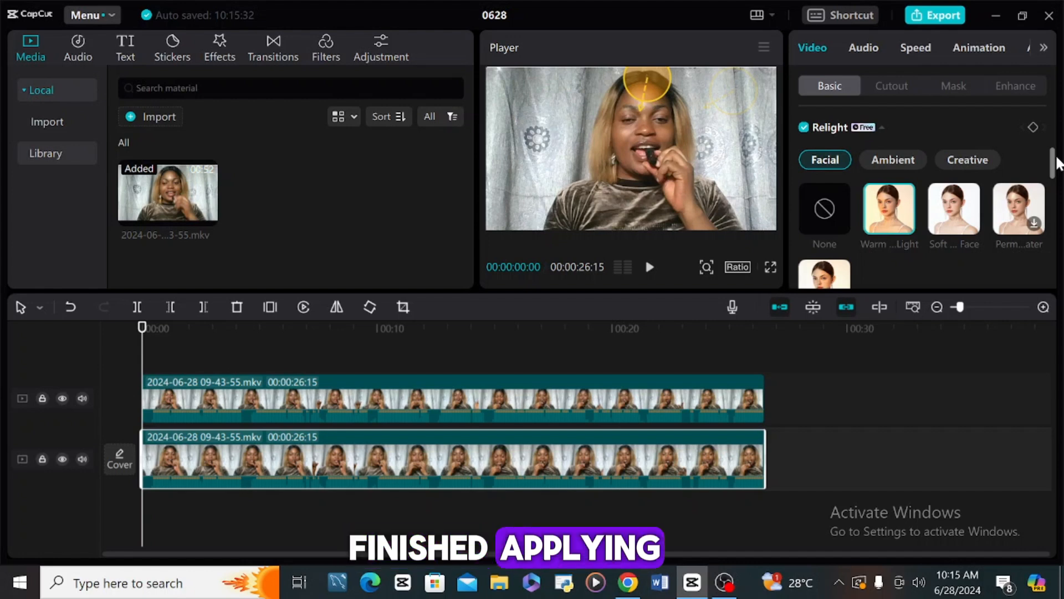
Turn on Relight for the upper-track clip and apply the ambient teal backlight preset
{"action": "left_click", "coordinate": [404, 396]}
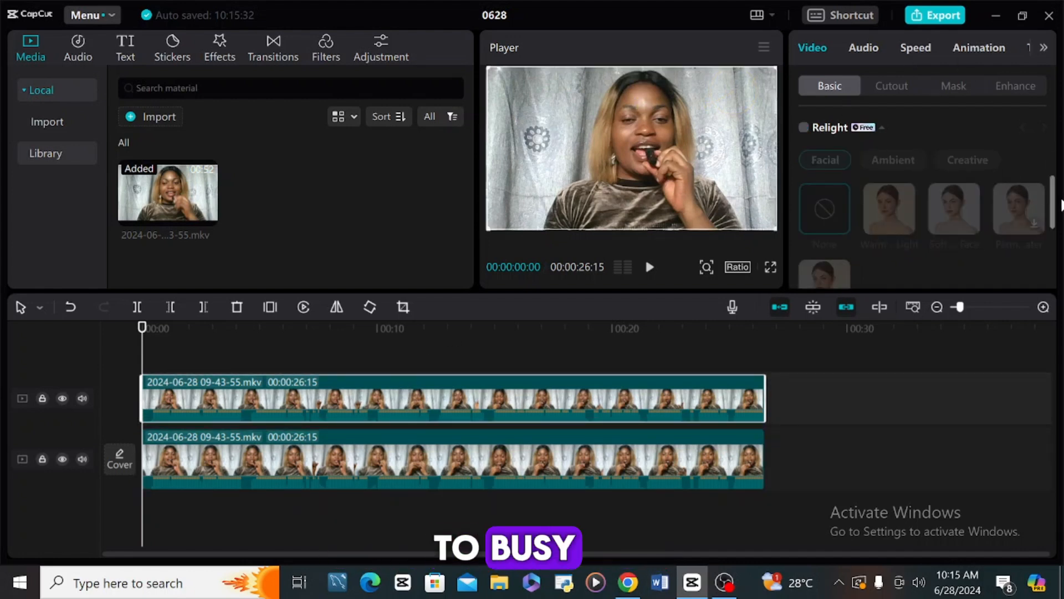
{"action": "scroll", "coordinate": [796, 230], "scroll_direction": "up", "scroll_amount": 2}
{"action": "left_click", "coordinate": [804, 184]}
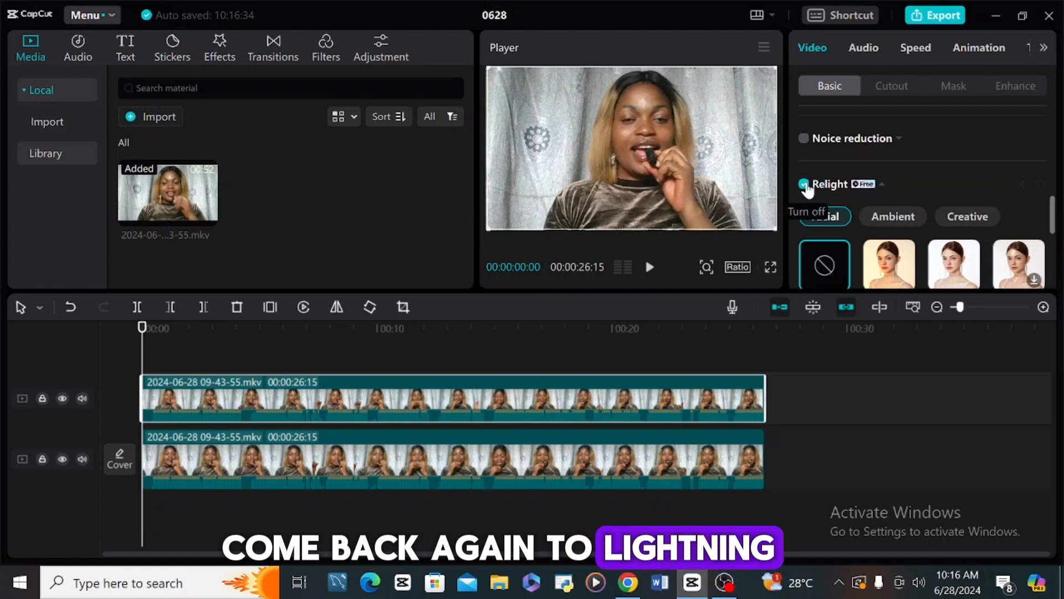
{"action": "left_click", "coordinate": [894, 218]}
{"action": "scroll", "coordinate": [1052, 228], "scroll_direction": "down", "scroll_amount": 3}
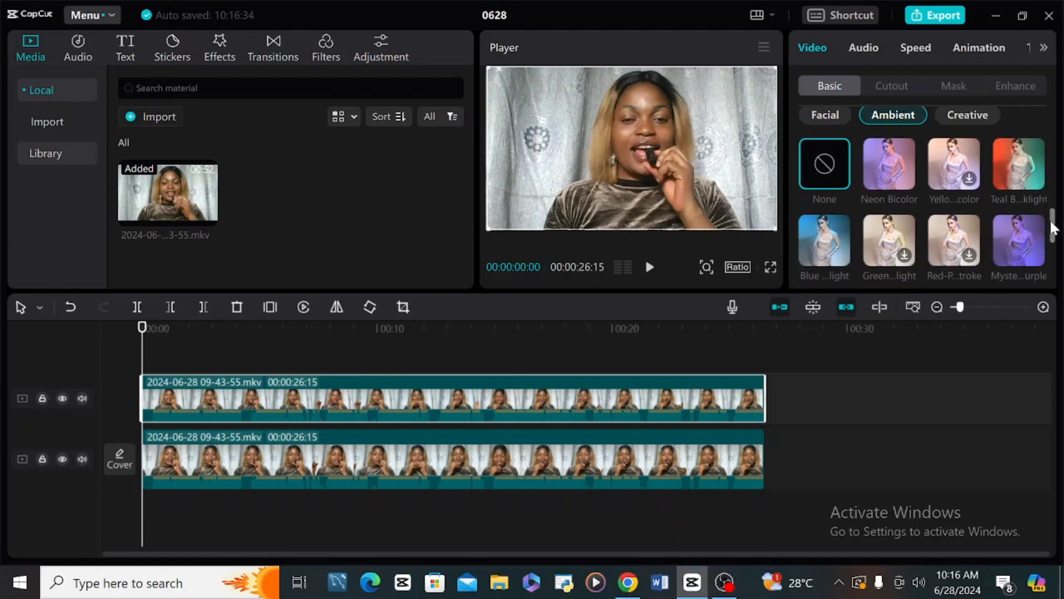
{"action": "left_click", "coordinate": [1017, 149]}
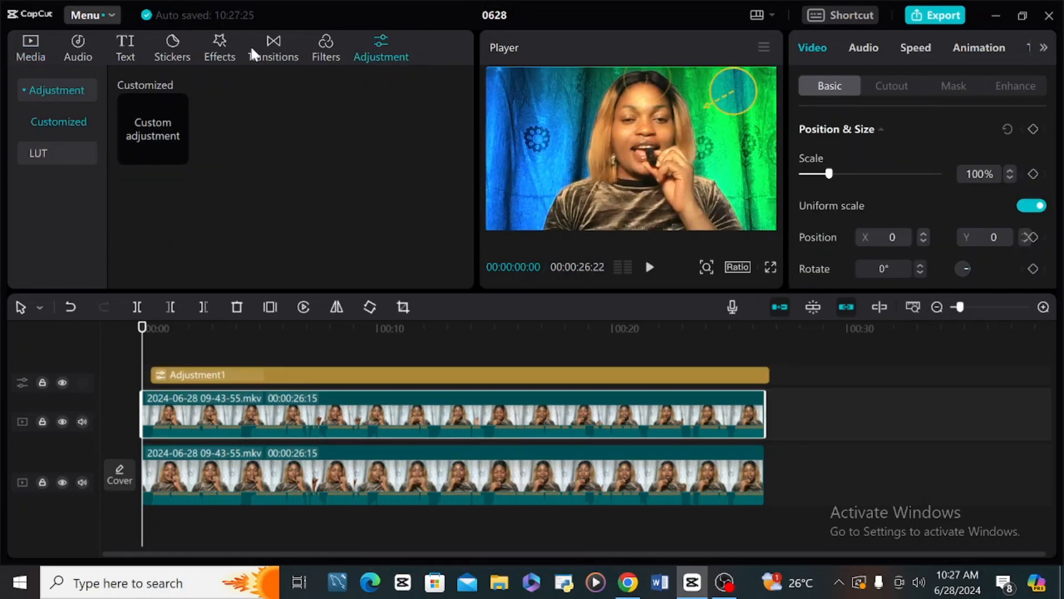
Add the Blur effect from the Lens video effects over the lower-track clip
{"action": "left_click", "coordinate": [222, 48]}
{"action": "left_click", "coordinate": [211, 466]}
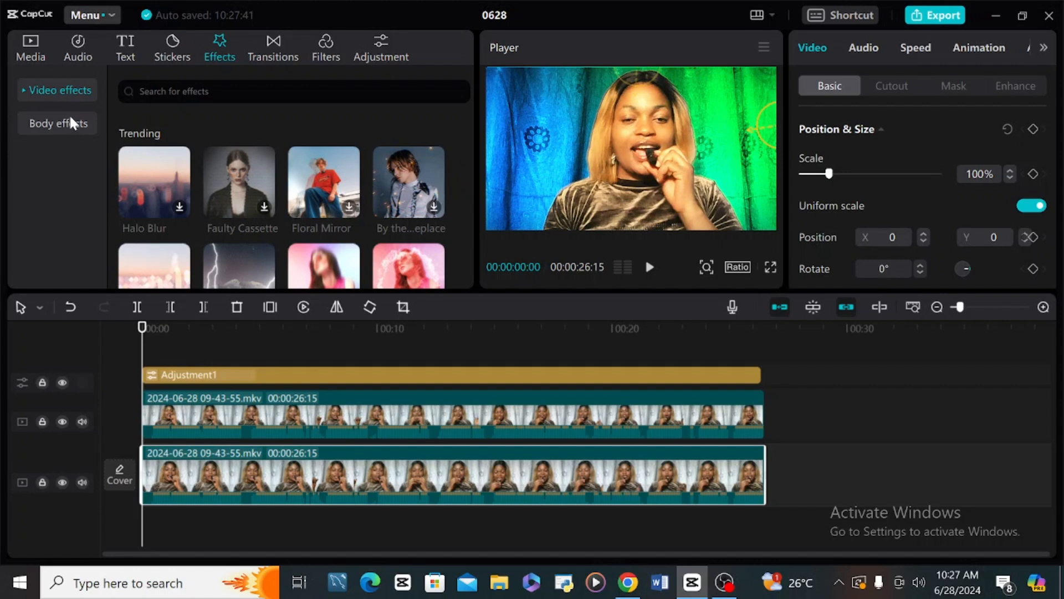
{"action": "left_click", "coordinate": [71, 95]}
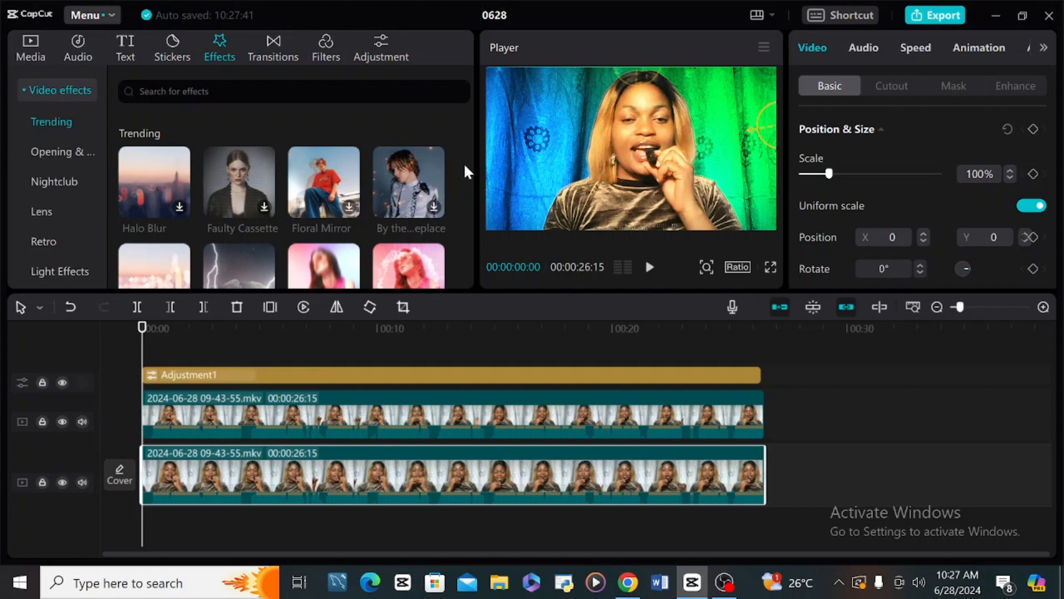
{"action": "left_click", "coordinate": [34, 211]}
{"action": "left_click", "coordinate": [254, 180]}
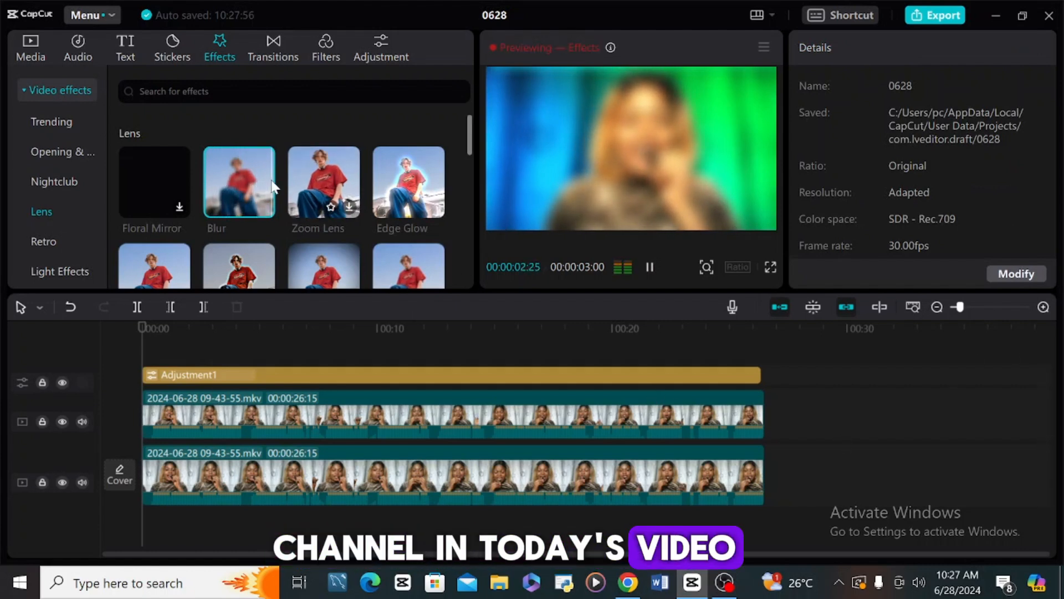
{"action": "left_click_drag", "start_coordinate": [273, 186], "coordinate": [196, 475]}
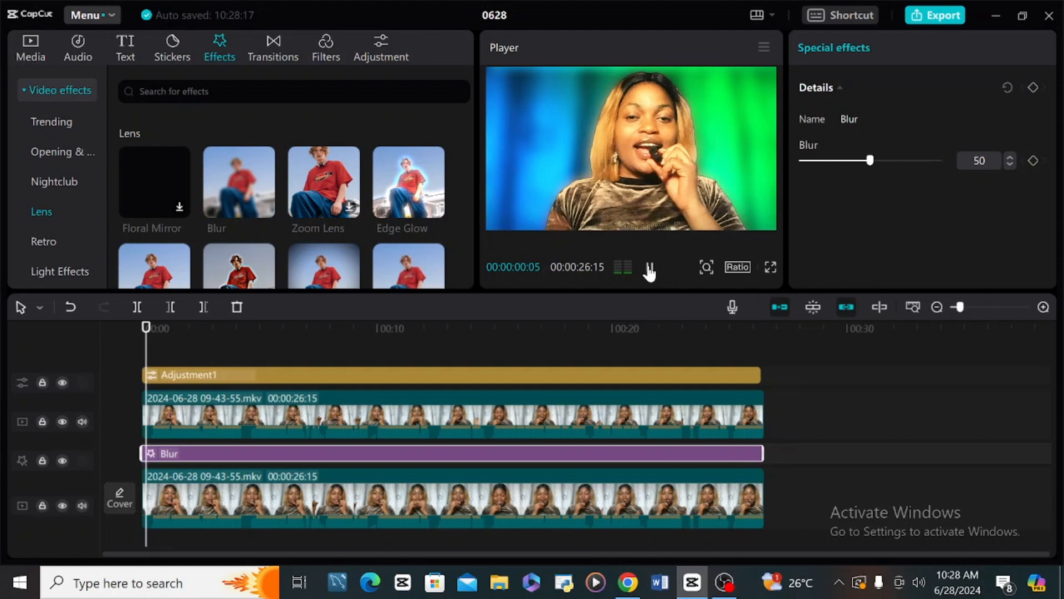
Preview the blurred footage briefly and set the effect's Blur strength to 22
{"action": "left_click", "coordinate": [649, 267]}
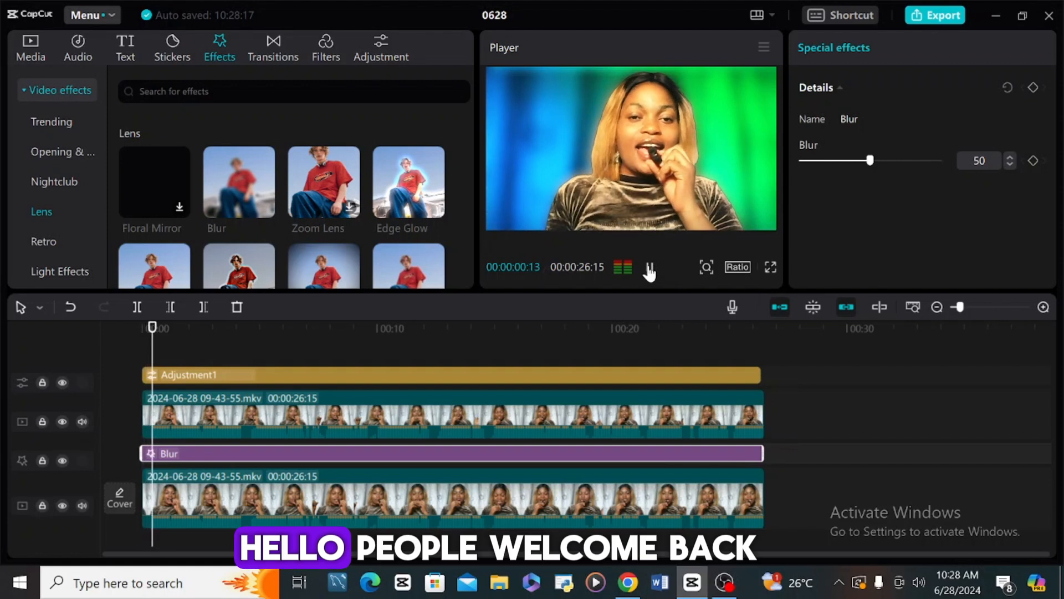
{"action": "left_click", "coordinate": [649, 268]}
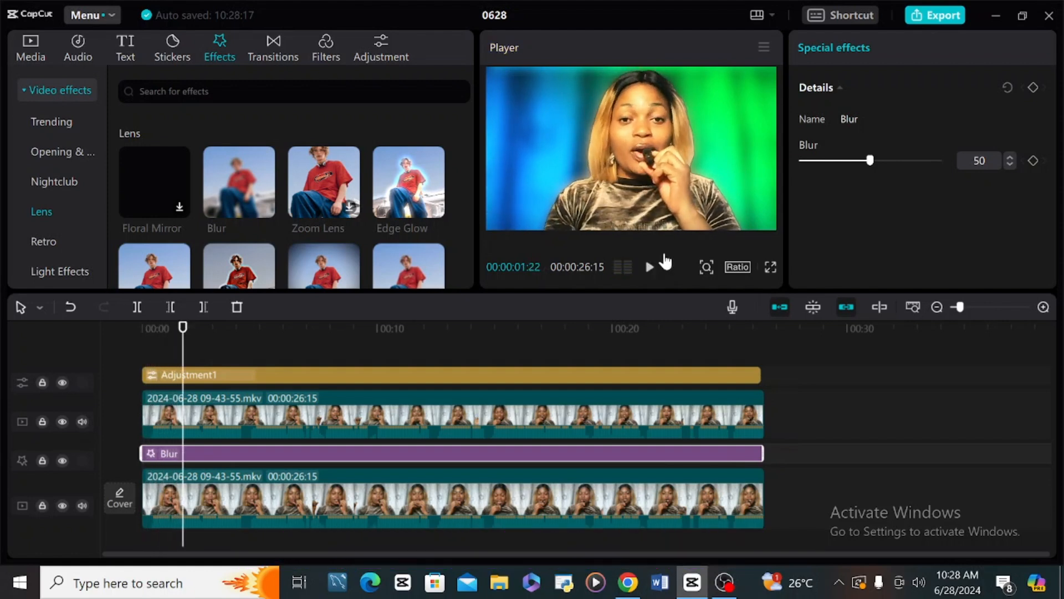
{"action": "left_click_drag", "start_coordinate": [869, 160], "coordinate": [827, 179]}
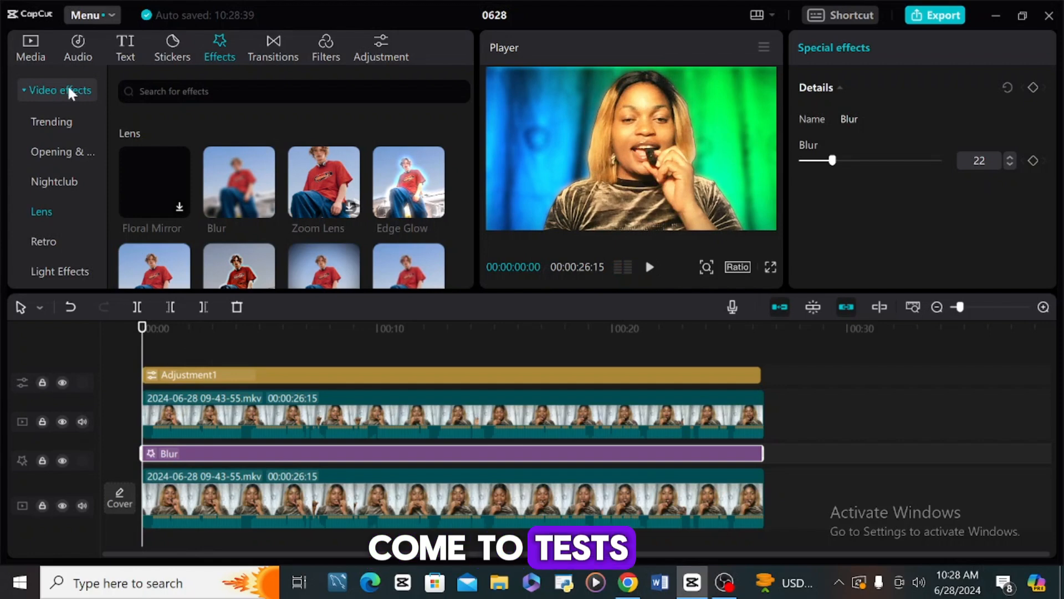
Add a default text at the start of the timeline and extend it to the end of the video clips
{"action": "left_click", "coordinate": [122, 58]}
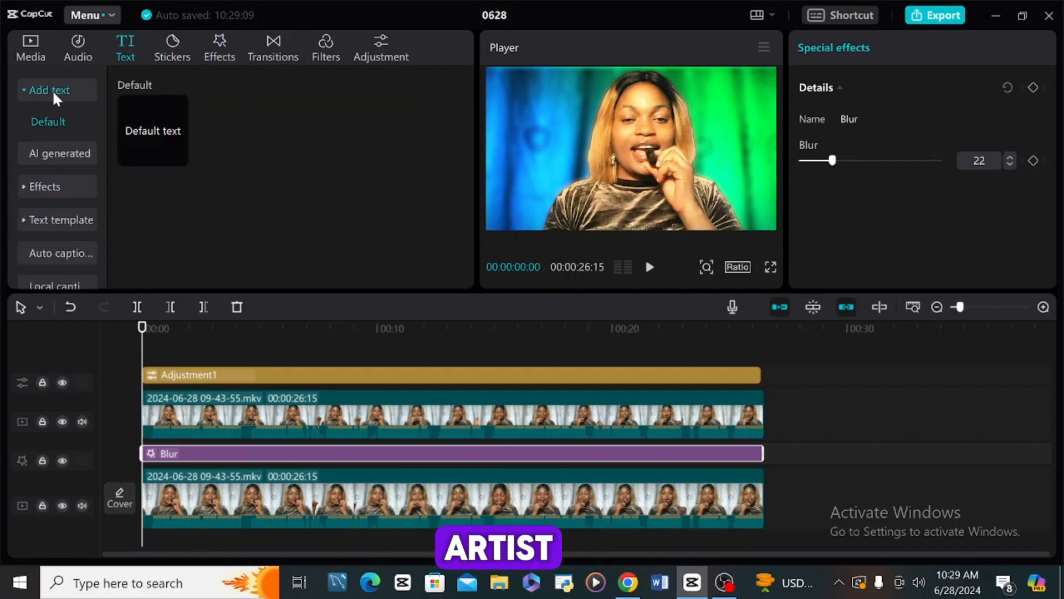
{"action": "left_click", "coordinate": [153, 130]}
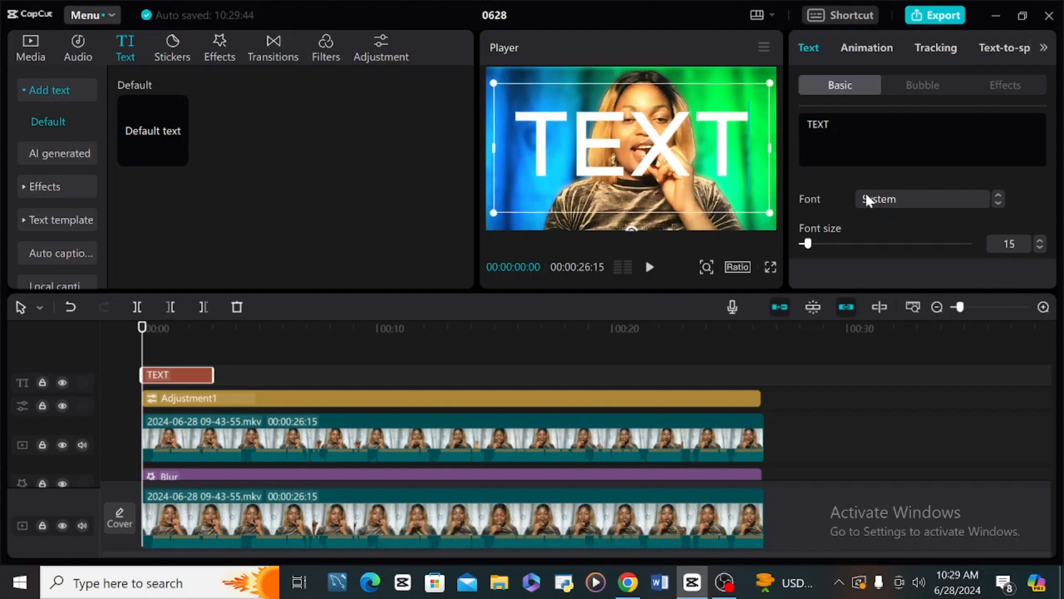
{"action": "left_click_drag", "start_coordinate": [214, 373], "coordinate": [762, 374]}
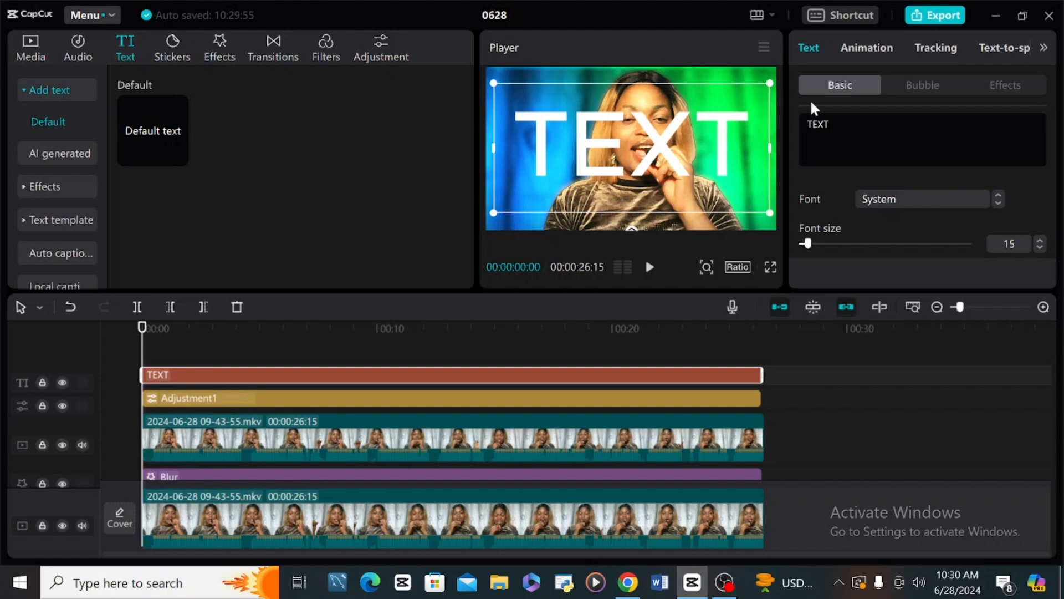
Set the fill colour of the text to bright red
{"action": "left_click_drag", "start_coordinate": [1054, 125], "coordinate": [1054, 131]}
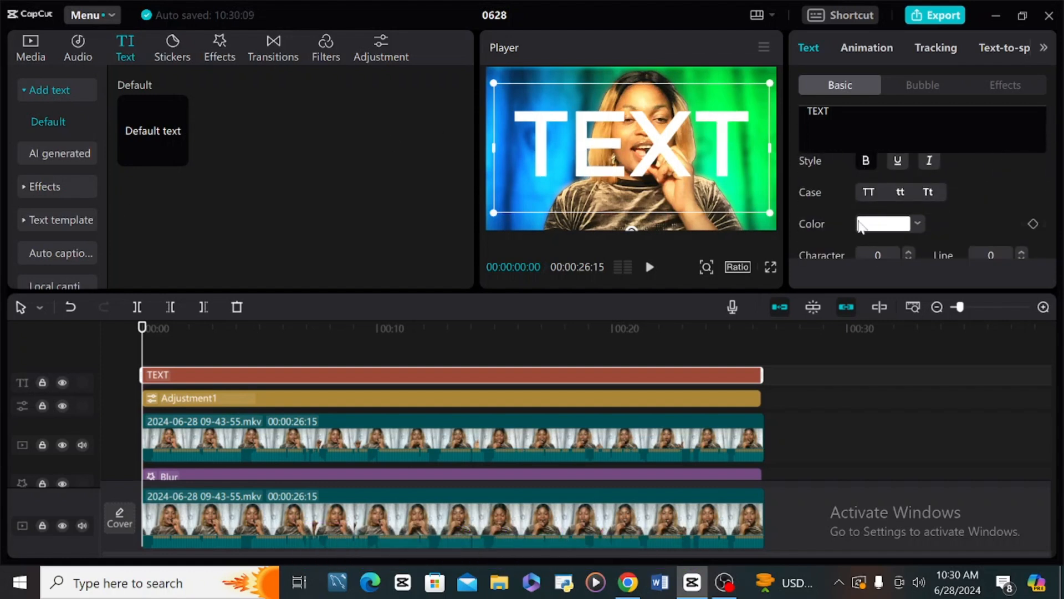
{"action": "left_click", "coordinate": [918, 223]}
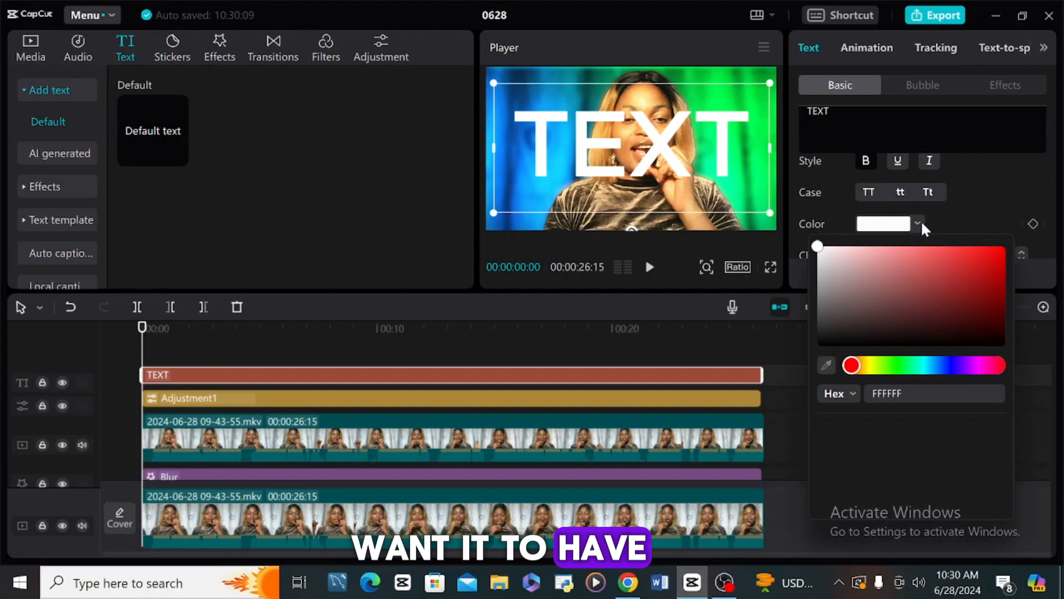
{"action": "left_click", "coordinate": [968, 264]}
{"action": "left_click", "coordinate": [1000, 246]}
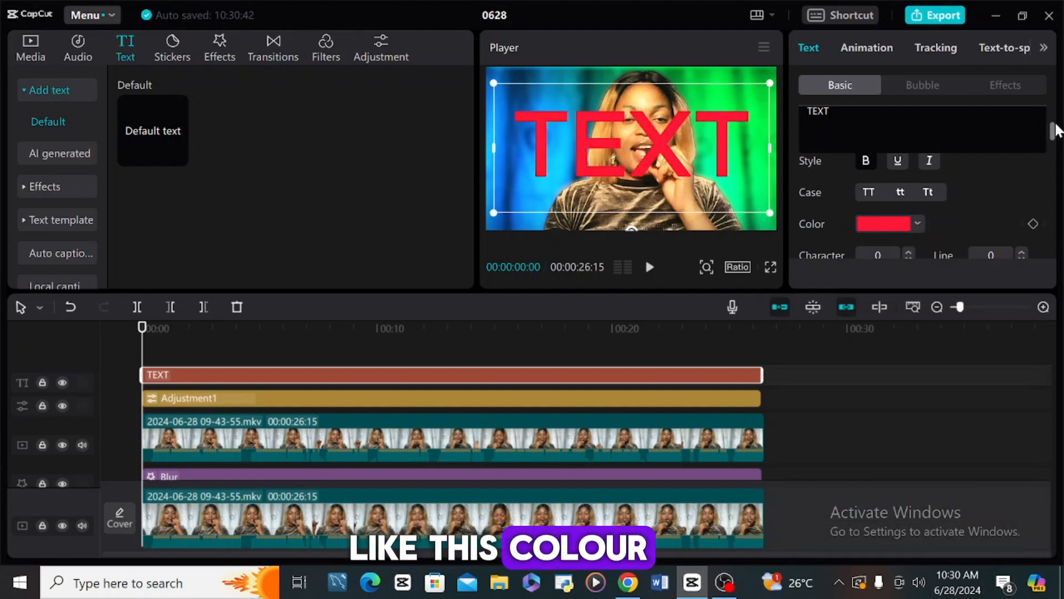
Apply the preset style with white letters and a pink outline to the text
{"action": "left_click_drag", "start_coordinate": [1052, 130], "coordinate": [1056, 148]}
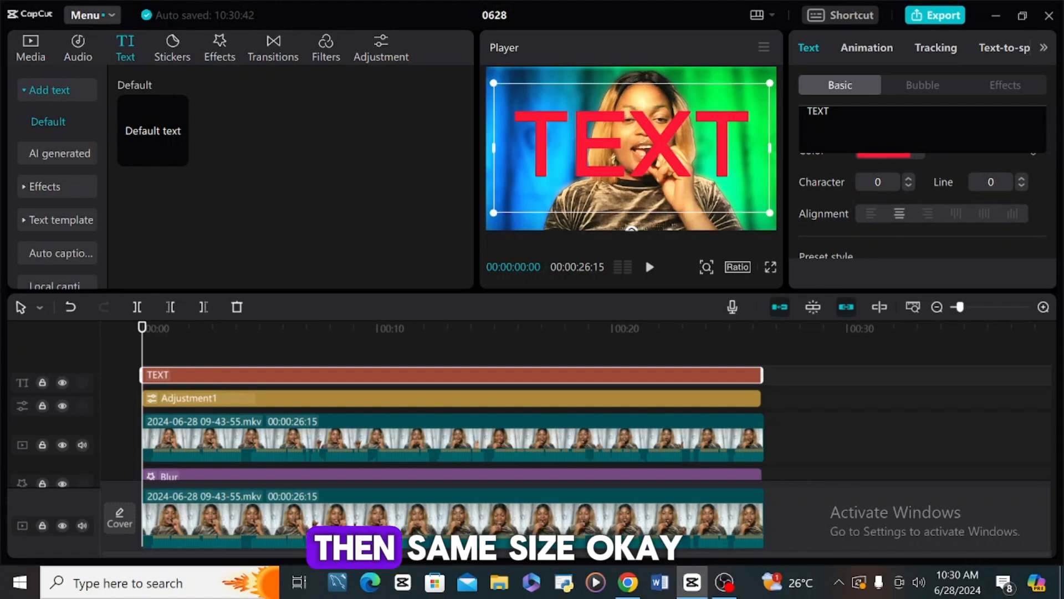
{"action": "left_click_drag", "start_coordinate": [1052, 150], "coordinate": [1059, 161]}
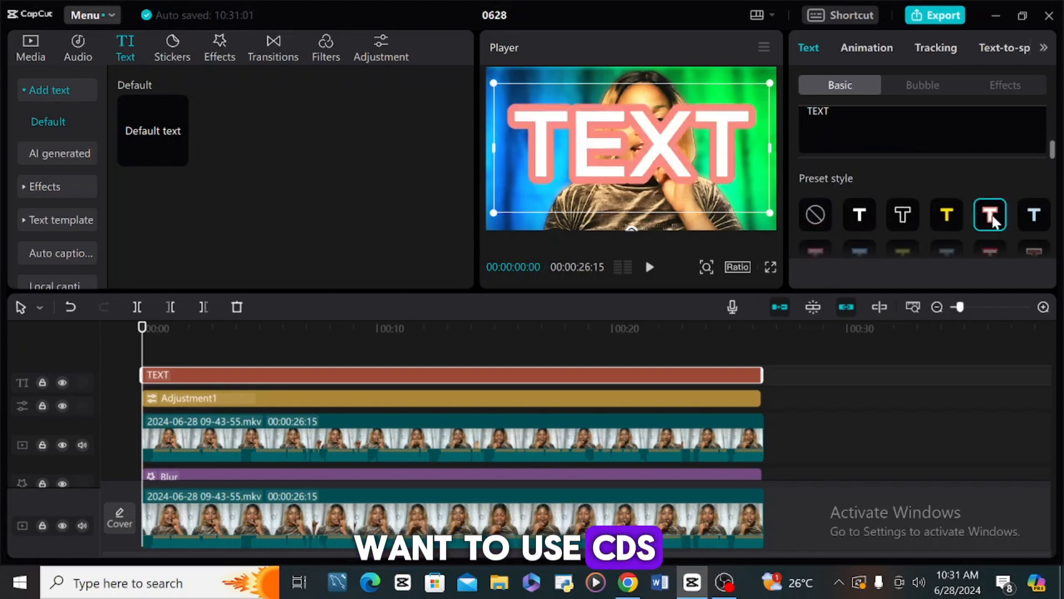
Try the preset styles with a red outline and with brown letters in a white outline, and return to the pink-outlined preset
{"action": "scroll", "coordinate": [946, 191], "scroll_direction": "down", "scroll_amount": 2}
{"action": "left_click", "coordinate": [945, 190]}
{"action": "left_click", "coordinate": [991, 192]}
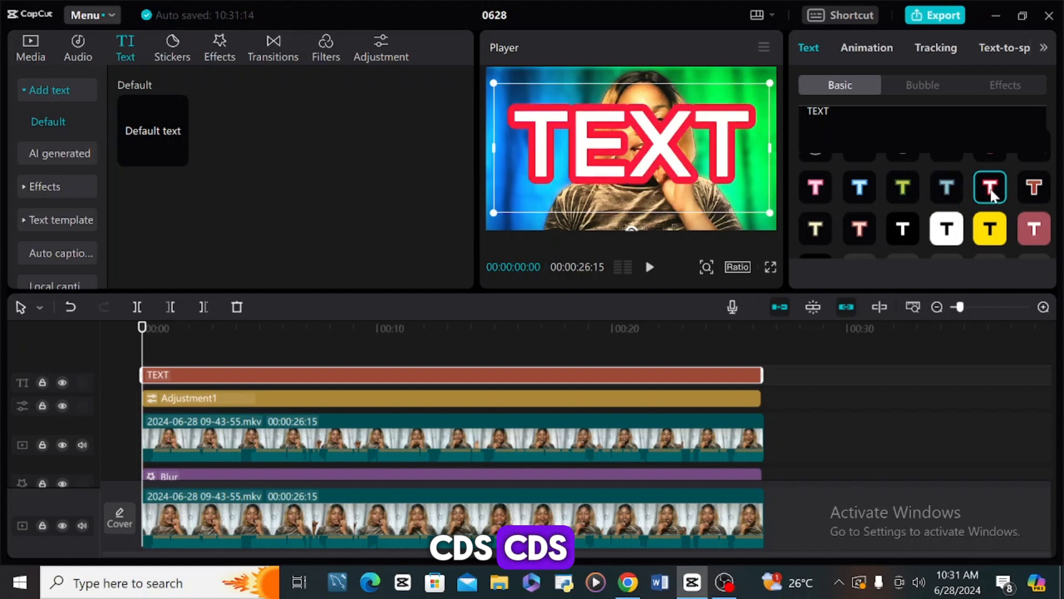
{"action": "left_click", "coordinate": [1035, 187]}
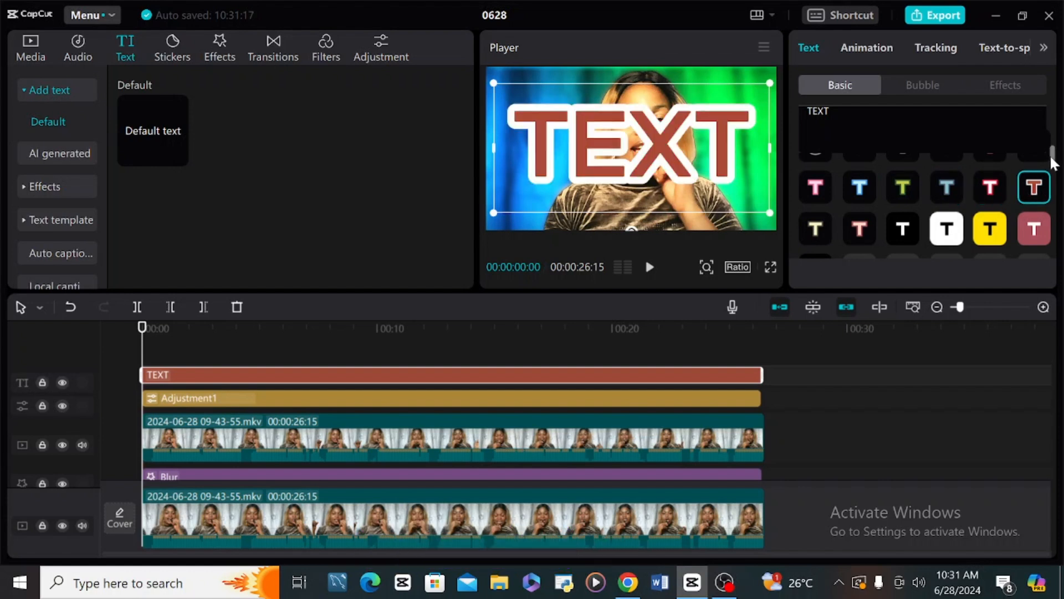
{"action": "scroll", "coordinate": [1053, 165], "scroll_direction": "up", "scroll_amount": 2}
{"action": "left_click", "coordinate": [991, 219]}
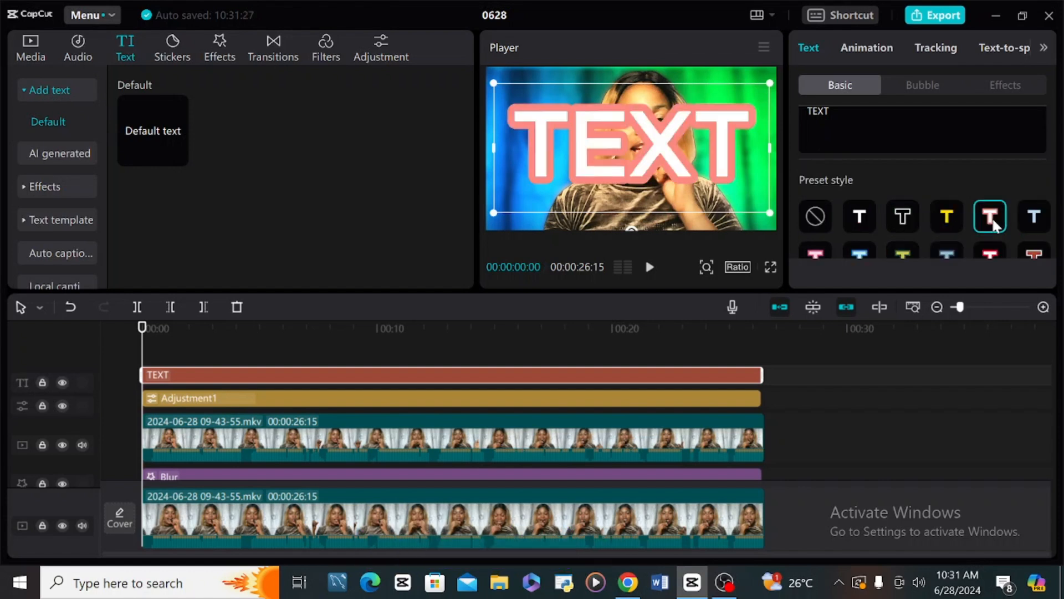
Set the fill colour of the text to red FF1837
{"action": "scroll", "coordinate": [993, 224], "scroll_direction": "down", "scroll_amount": 3}
{"action": "left_click", "coordinate": [916, 237]}
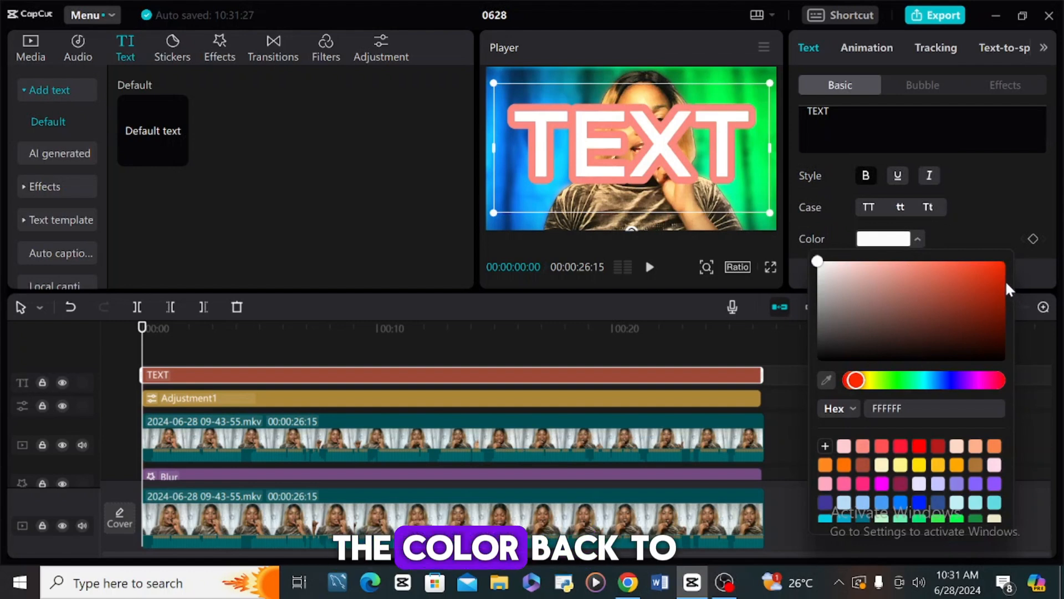
{"action": "left_click", "coordinate": [900, 445]}
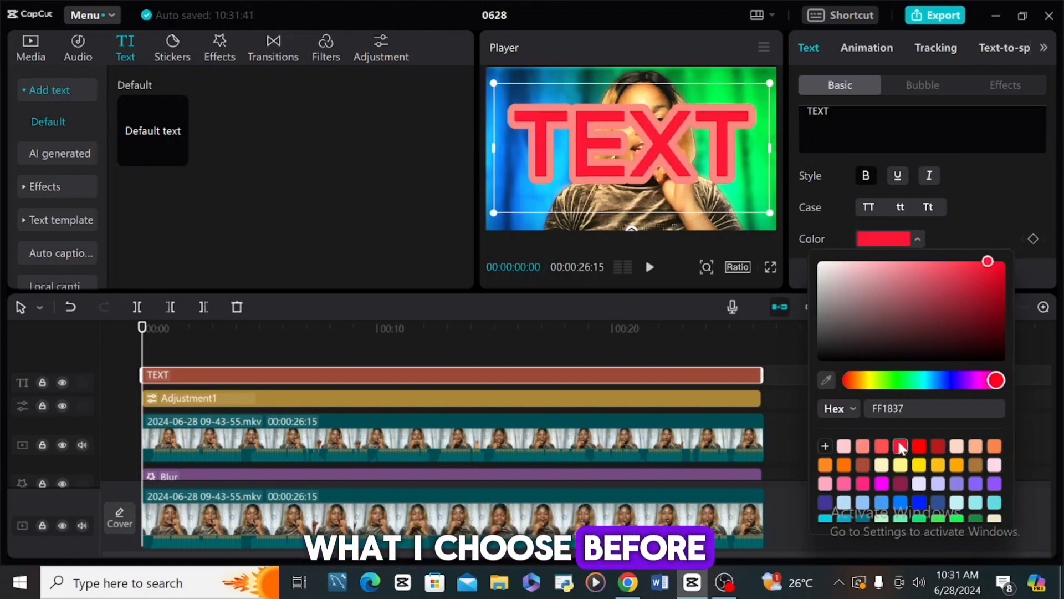
Apply the preset style with black letters and a green shadow, and set the text's scale to 374%
{"action": "scroll", "coordinate": [1045, 210], "scroll_direction": "up", "scroll_amount": 3}
{"action": "left_click", "coordinate": [1043, 206]}
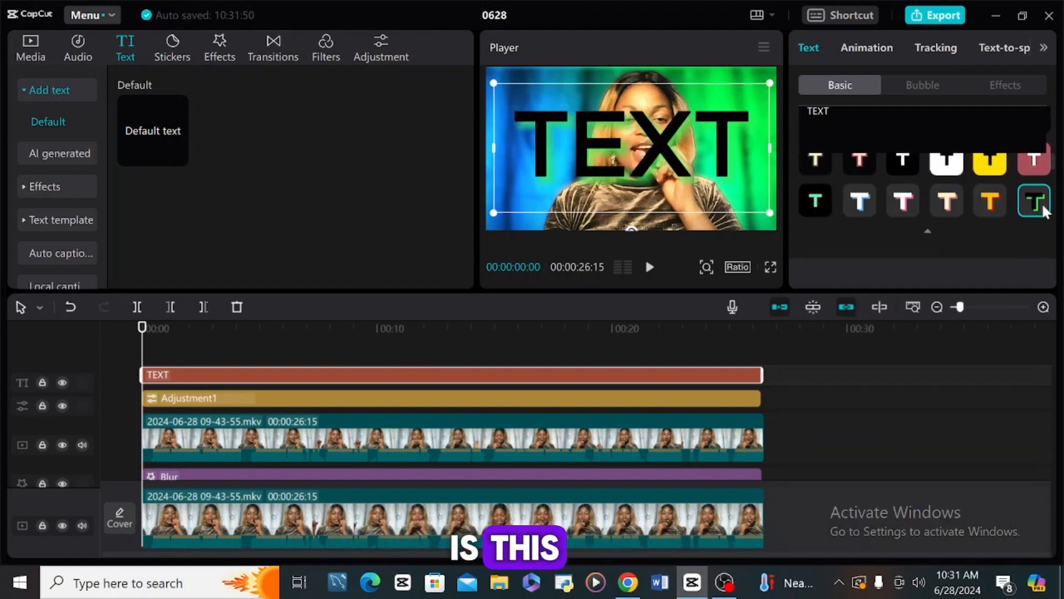
{"action": "scroll", "coordinate": [1050, 177], "scroll_direction": "down", "scroll_amount": 1}
{"action": "scroll", "coordinate": [1058, 169], "scroll_direction": "down", "scroll_amount": 2}
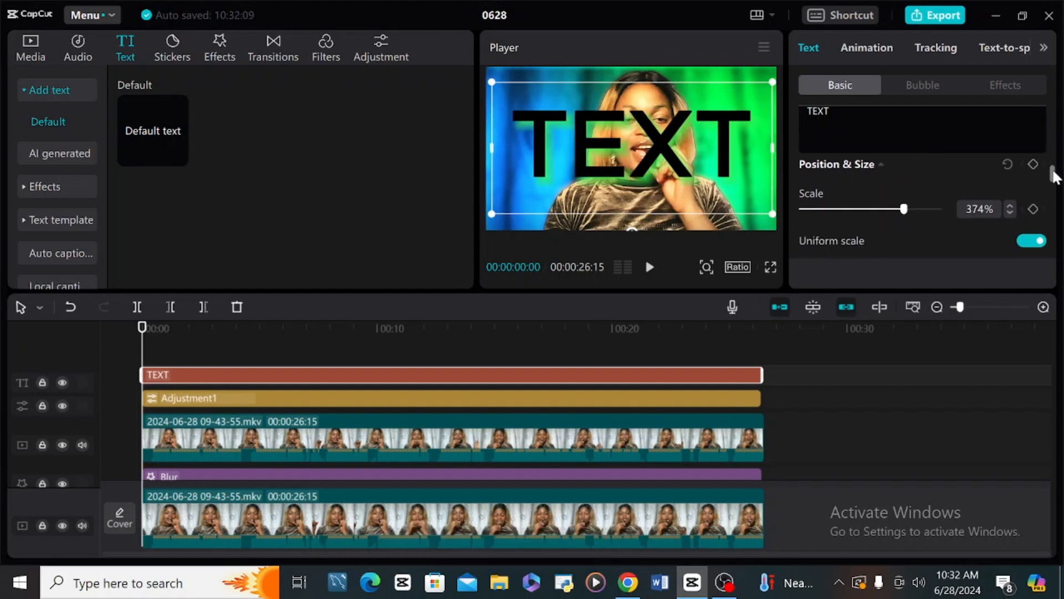
Apply the preset style with white letters and a red outline to the text and set its stroke thickness to 42
{"action": "left_click_drag", "start_coordinate": [1052, 171], "coordinate": [1059, 146]}
{"action": "left_click", "coordinate": [989, 228]}
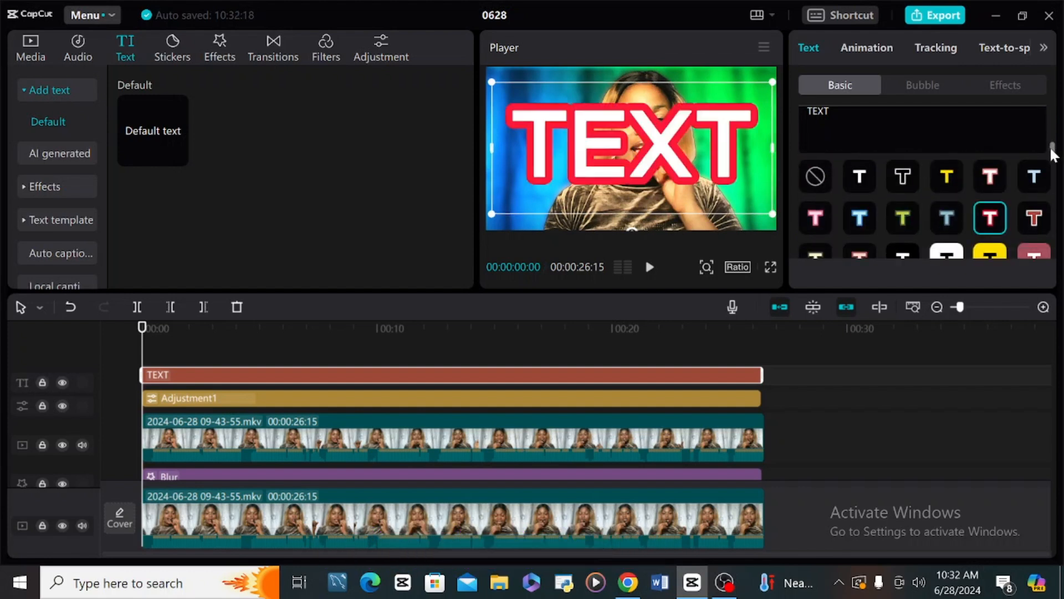
{"action": "scroll", "coordinate": [1053, 155], "scroll_direction": "down", "scroll_amount": 5}
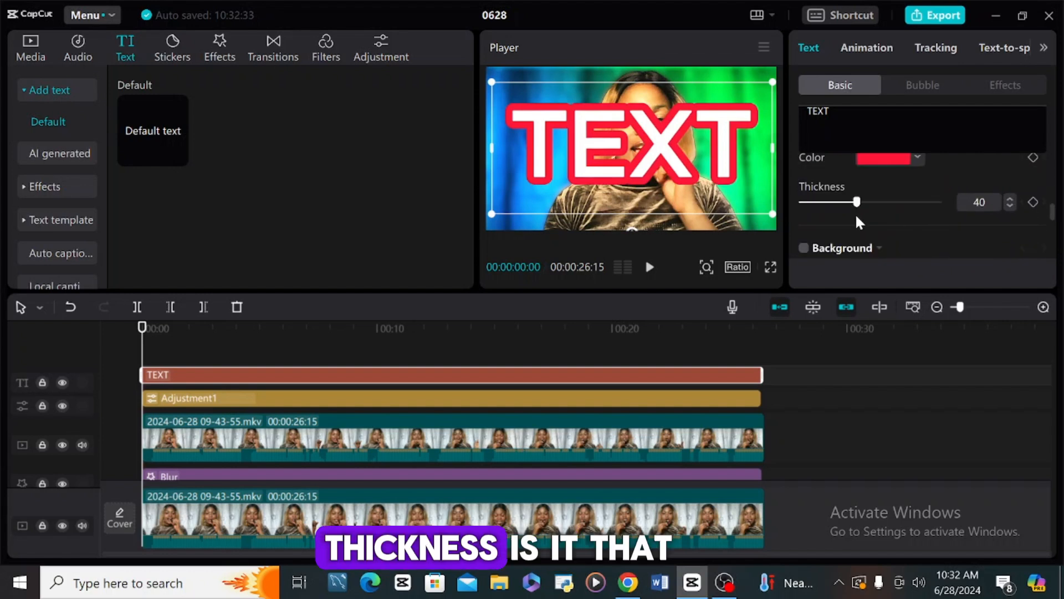
{"action": "left_click_drag", "start_coordinate": [856, 203], "coordinate": [870, 214]}
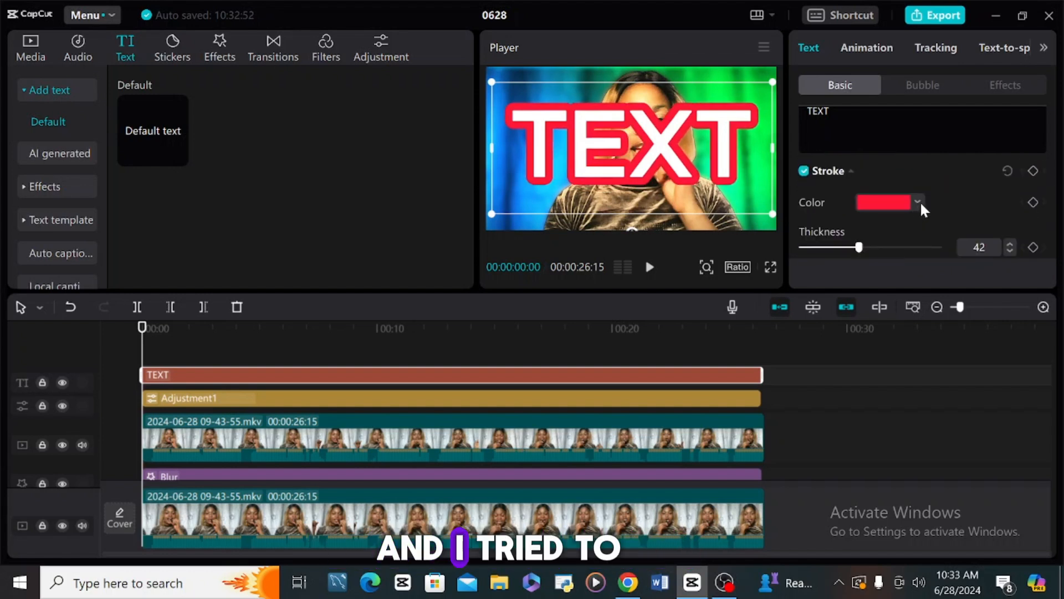
Try a solid black background behind the text and turn it off again
{"action": "left_click", "coordinate": [919, 202]}
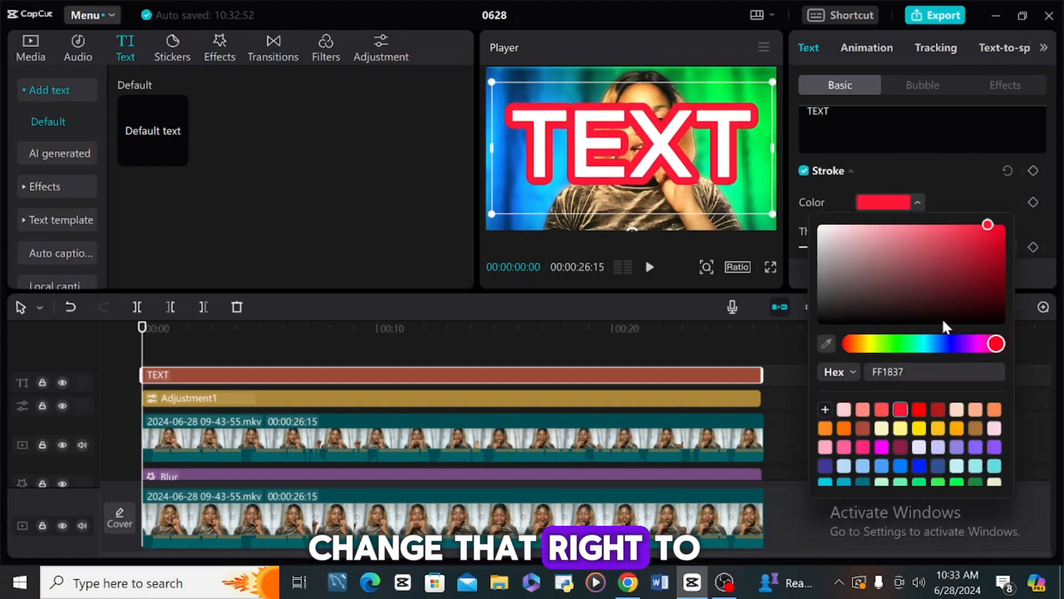
{"action": "left_click", "coordinate": [842, 431]}
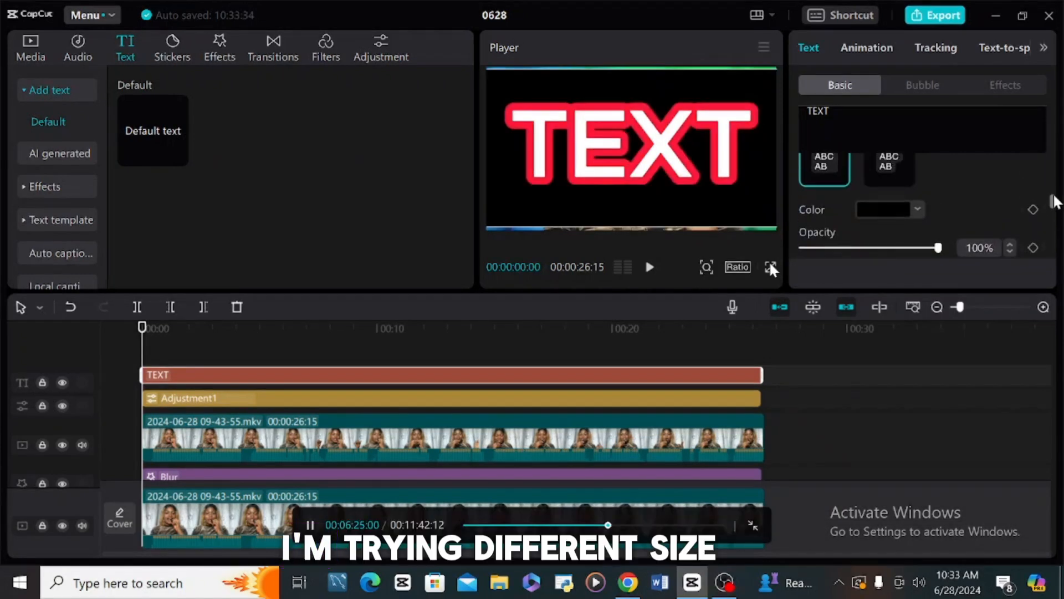
{"action": "scroll", "coordinate": [920, 188], "scroll_direction": "up", "scroll_amount": 2}
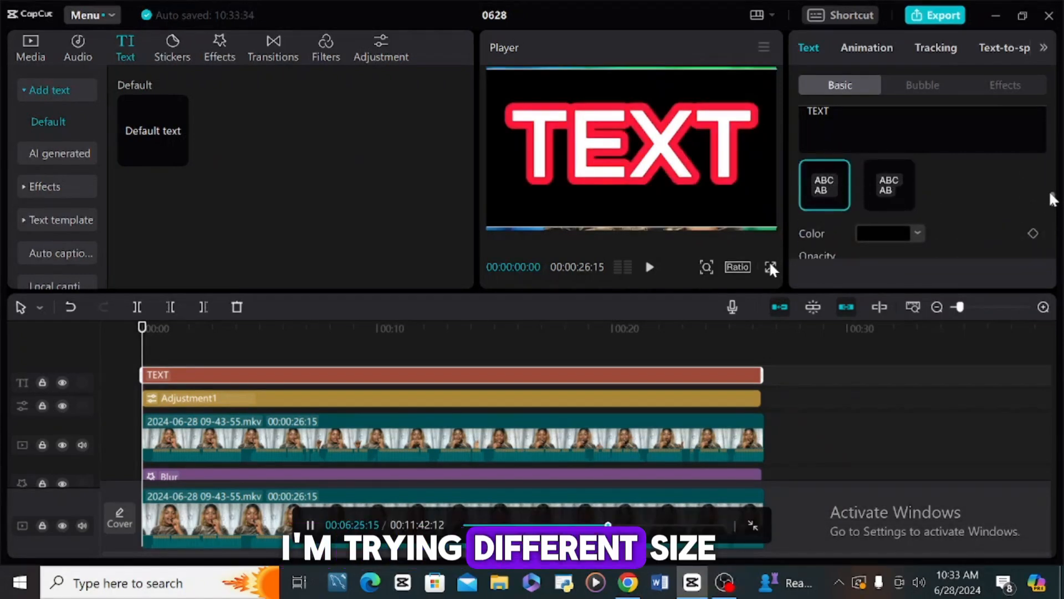
{"action": "left_click", "coordinate": [804, 174]}
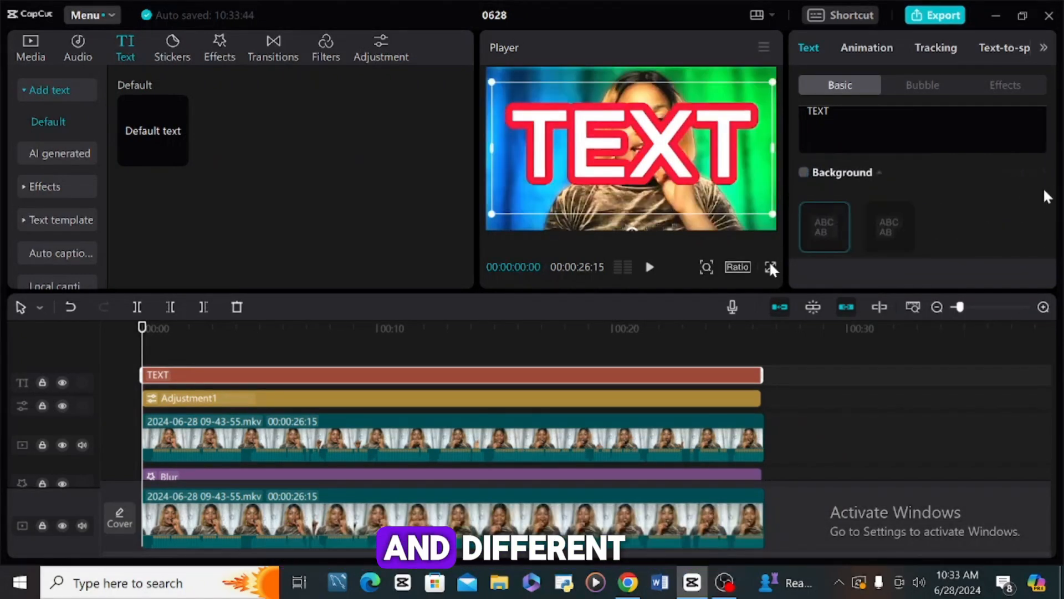
Enable a glow on the text and set the glow colour to near-white F2EDEE
{"action": "scroll", "coordinate": [1053, 200], "scroll_direction": "down", "scroll_amount": 2}
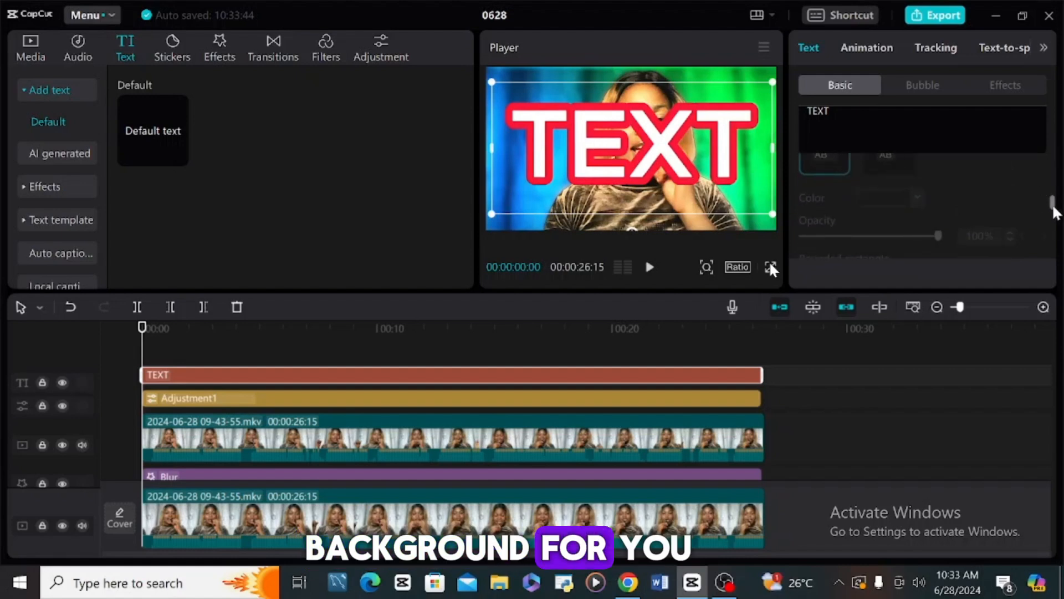
{"action": "scroll", "coordinate": [1053, 222], "scroll_direction": "down", "scroll_amount": 3}
{"action": "scroll", "coordinate": [1053, 228], "scroll_direction": "down", "scroll_amount": 2}
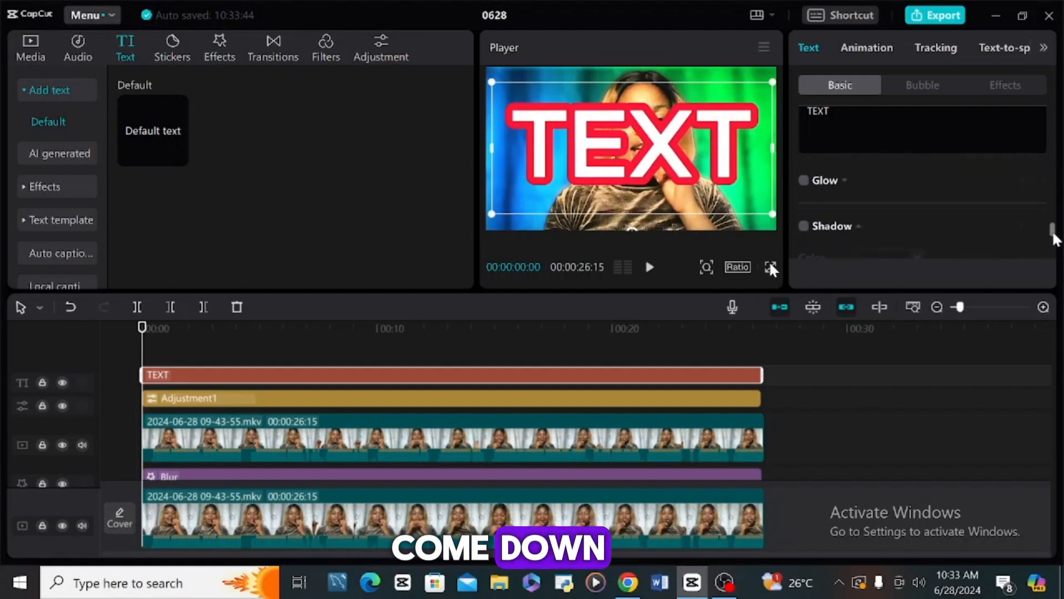
{"action": "left_click", "coordinate": [804, 180]}
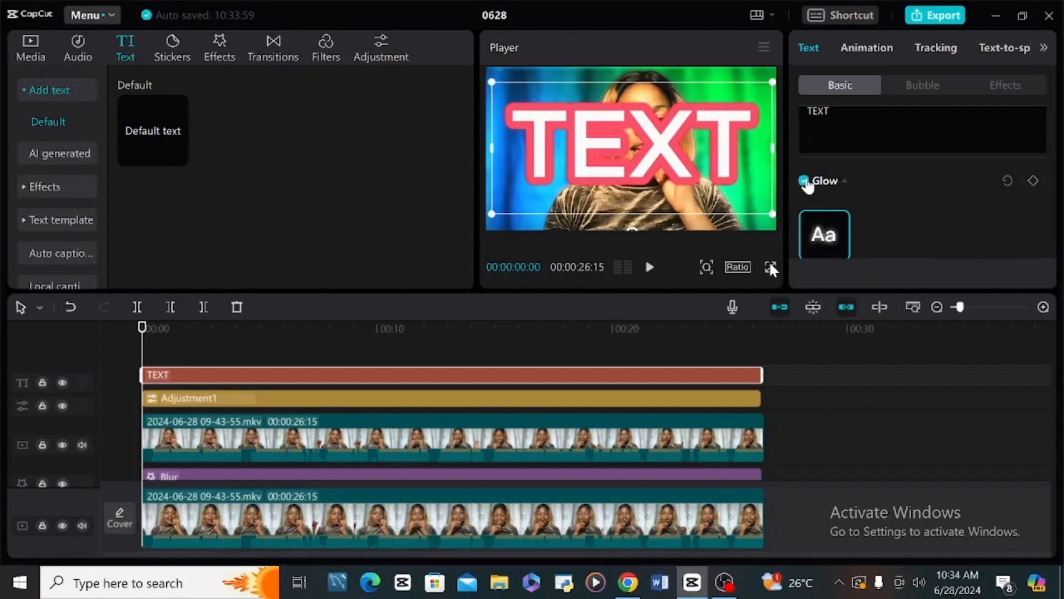
{"action": "left_click", "coordinate": [802, 181]}
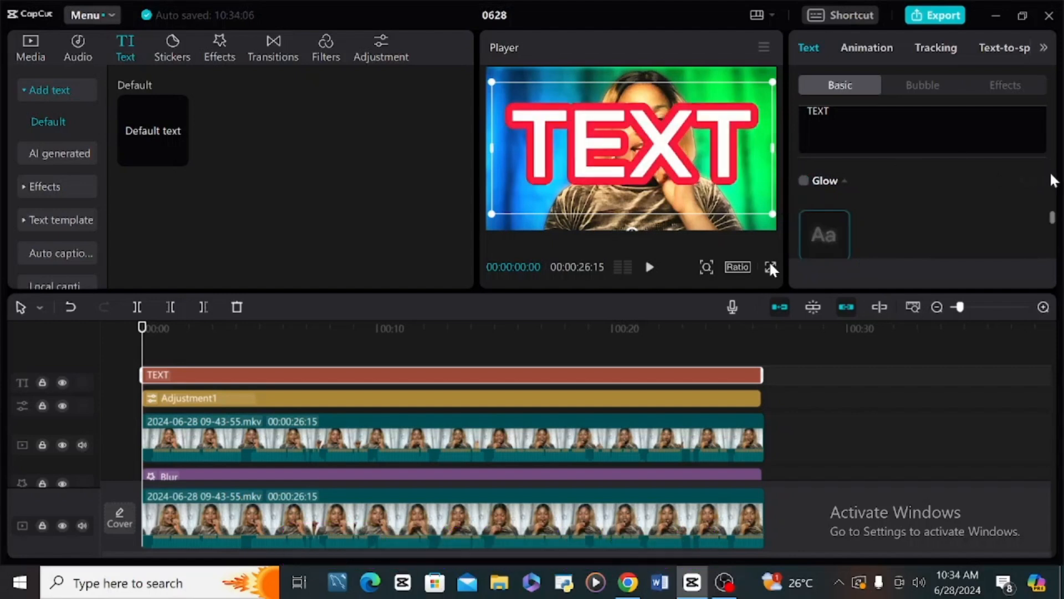
{"action": "left_click", "coordinate": [803, 181]}
{"action": "left_click_drag", "start_coordinate": [1050, 209], "coordinate": [1052, 230]}
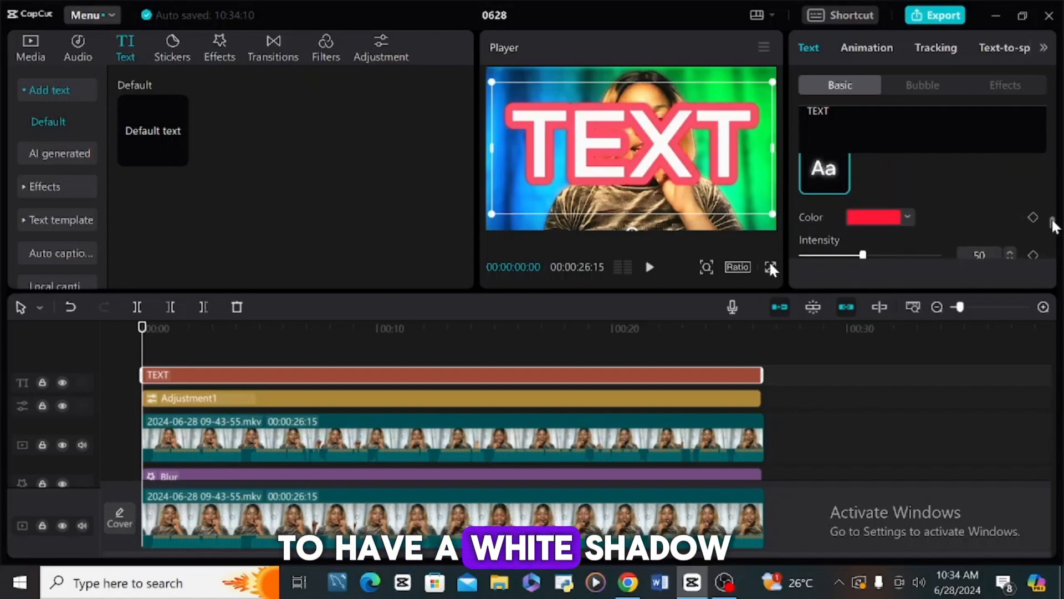
{"action": "left_click", "coordinate": [907, 216]}
{"action": "left_click", "coordinate": [813, 250]}
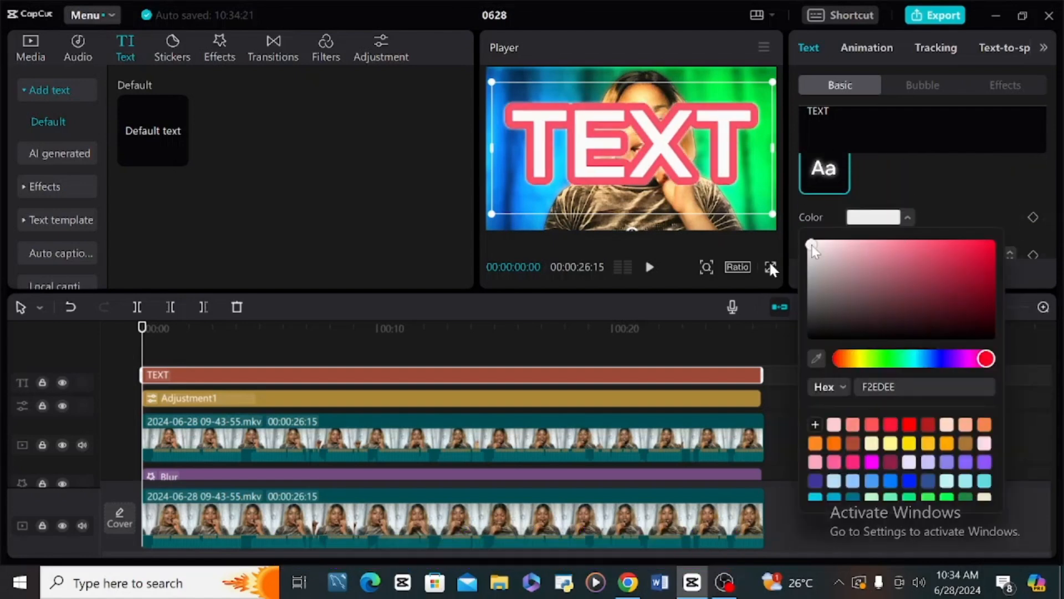
{"action": "left_click", "coordinate": [929, 161]}
Set the text glow's intensity to 52 and its range slightly below the maximum
{"action": "scroll", "coordinate": [1053, 225], "scroll_direction": "down", "scroll_amount": 3}
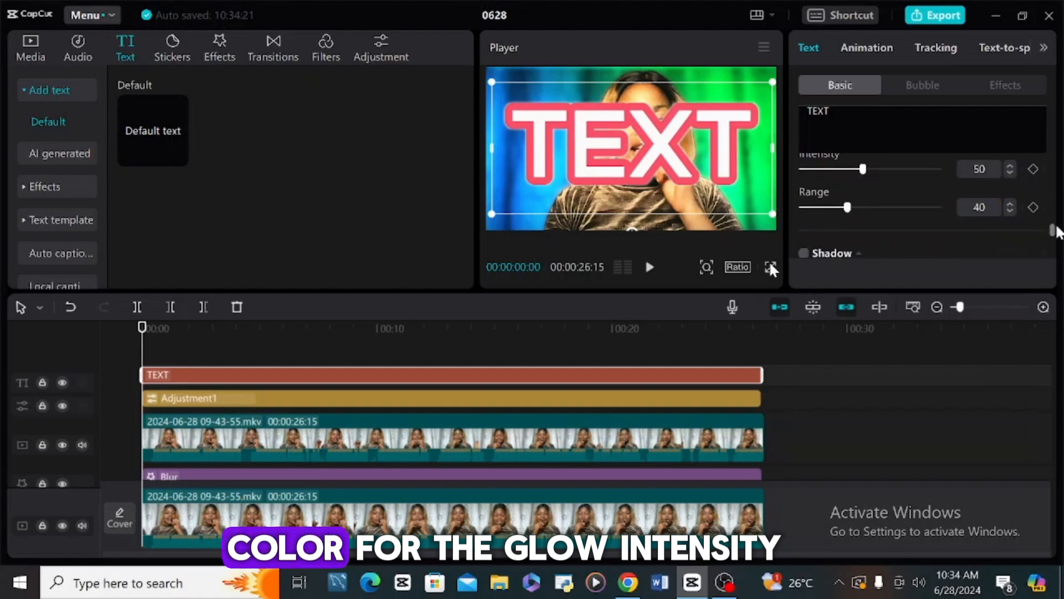
{"action": "left_click_drag", "start_coordinate": [862, 169], "coordinate": [866, 246]}
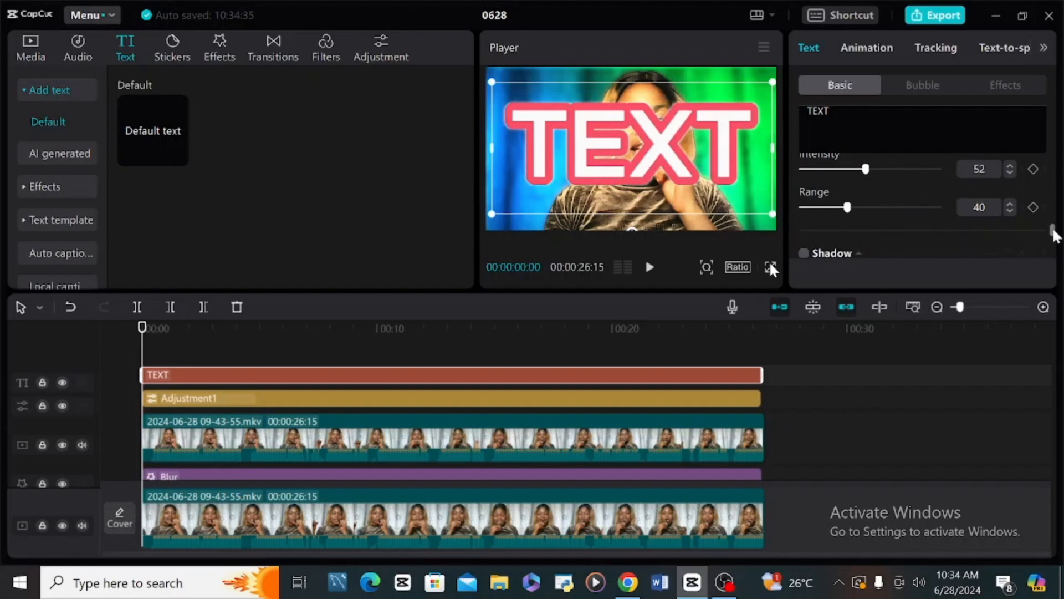
{"action": "left_click_drag", "start_coordinate": [1053, 229], "coordinate": [1053, 231]}
{"action": "left_click_drag", "start_coordinate": [852, 189], "coordinate": [1022, 187]}
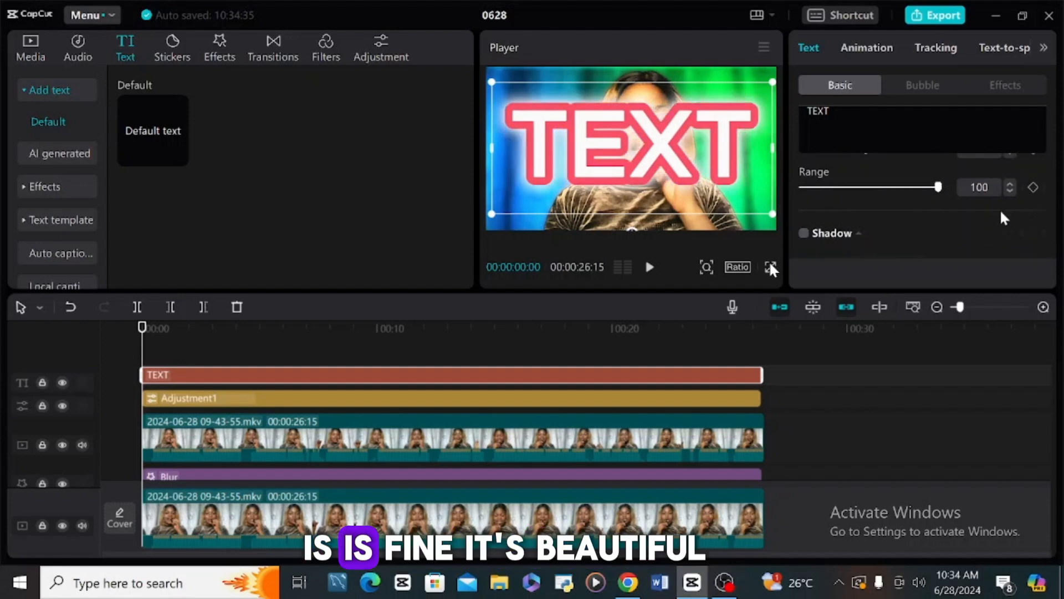
{"action": "left_click_drag", "start_coordinate": [936, 188], "coordinate": [926, 189]}
Browse the text bubbles and effects, try the effect with stacked white letters and black outlines, and undo it
{"action": "left_click_drag", "start_coordinate": [1053, 238], "coordinate": [1054, 270]}
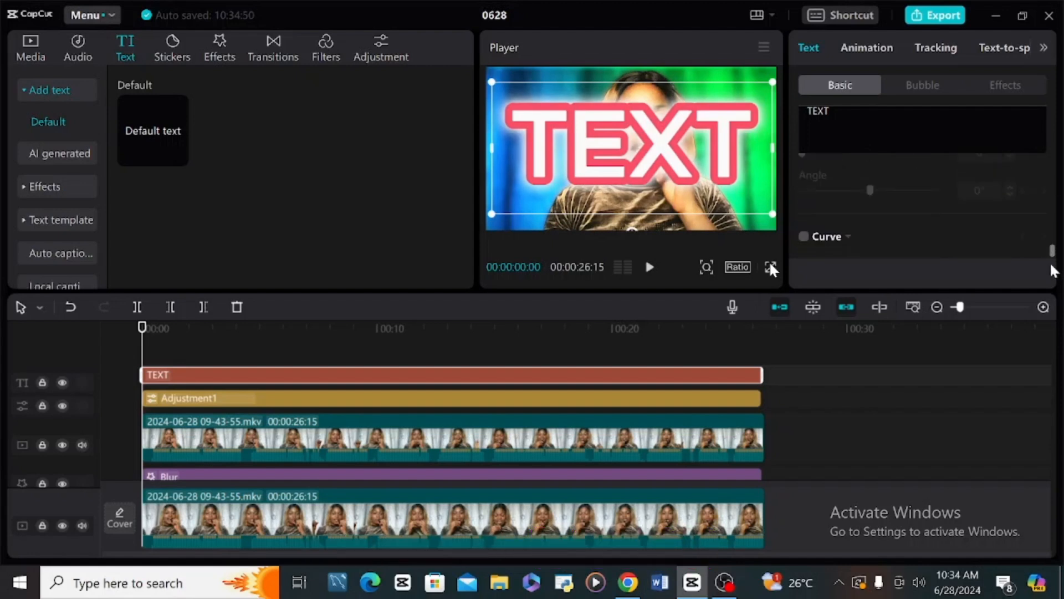
{"action": "left_click", "coordinate": [931, 88]}
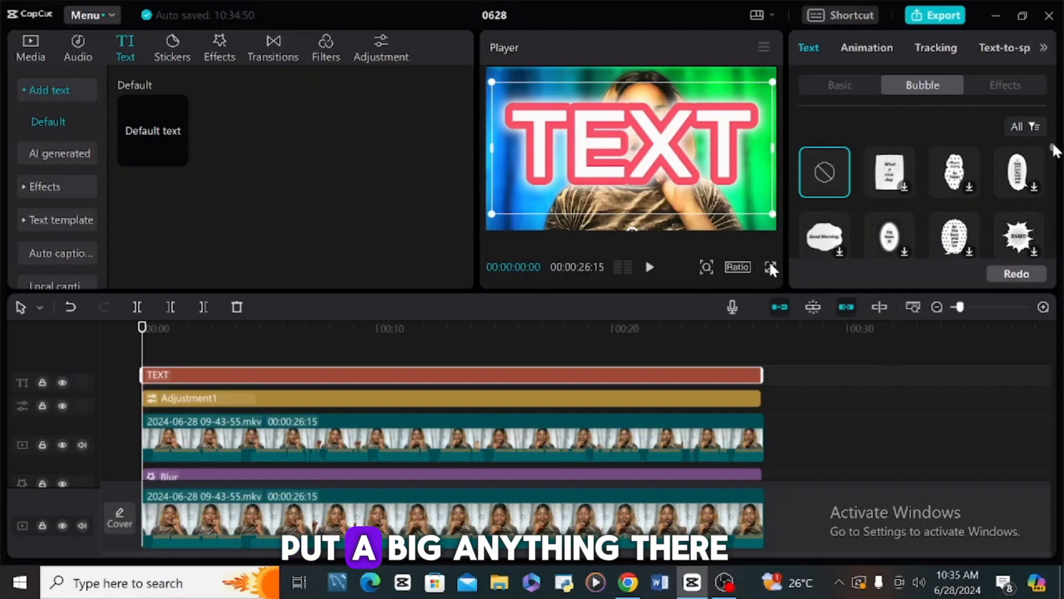
{"action": "scroll", "coordinate": [1053, 166], "scroll_direction": "down", "scroll_amount": 3}
{"action": "left_click", "coordinate": [1004, 86]}
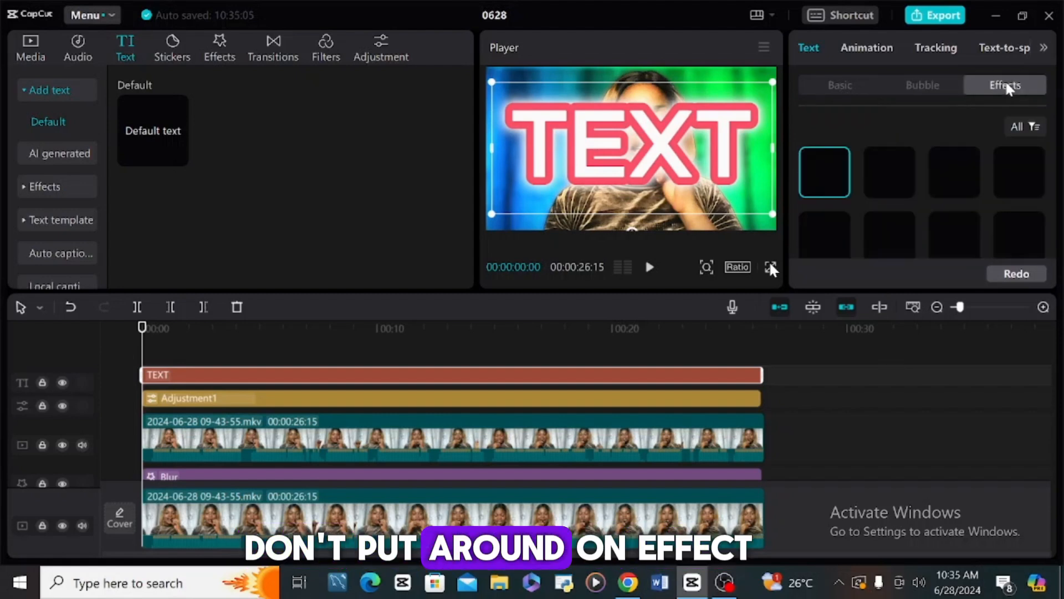
{"action": "scroll", "coordinate": [1055, 166], "scroll_direction": "down", "scroll_amount": 3}
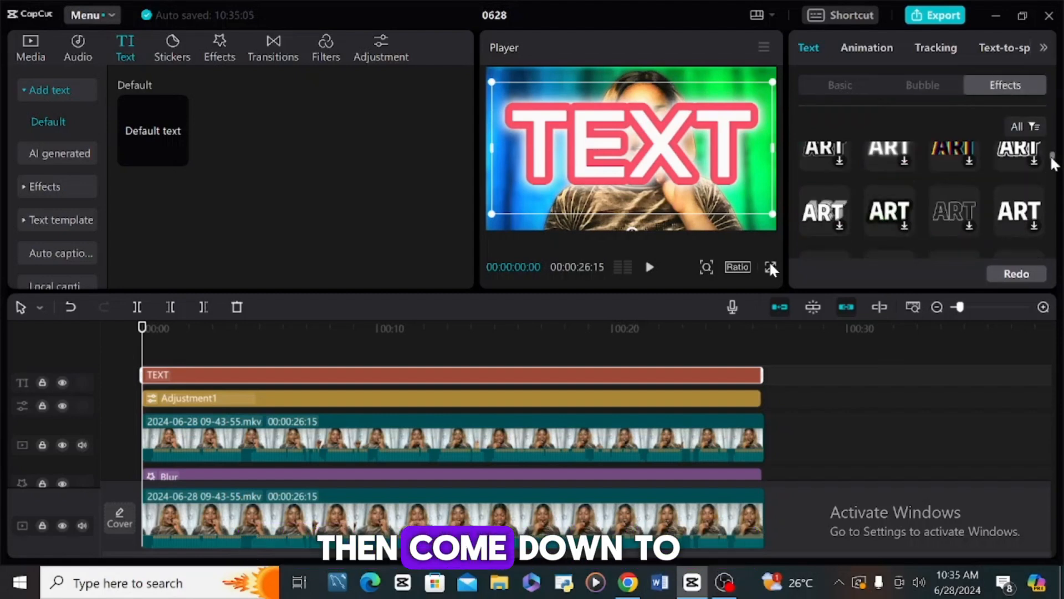
{"action": "scroll", "coordinate": [1053, 166], "scroll_direction": "up", "scroll_amount": 1}
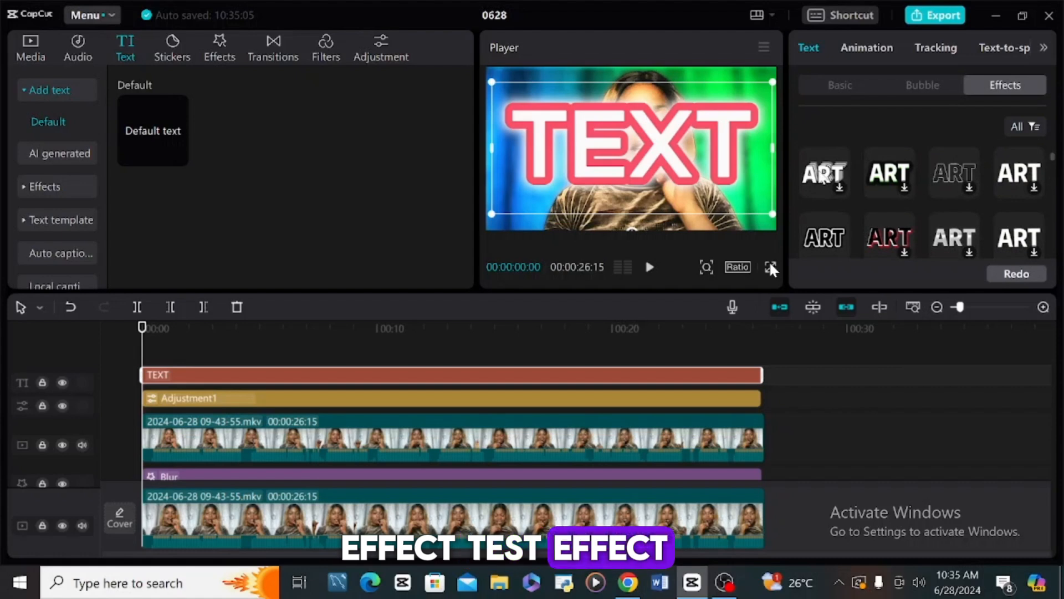
{"action": "left_click", "coordinate": [824, 173]}
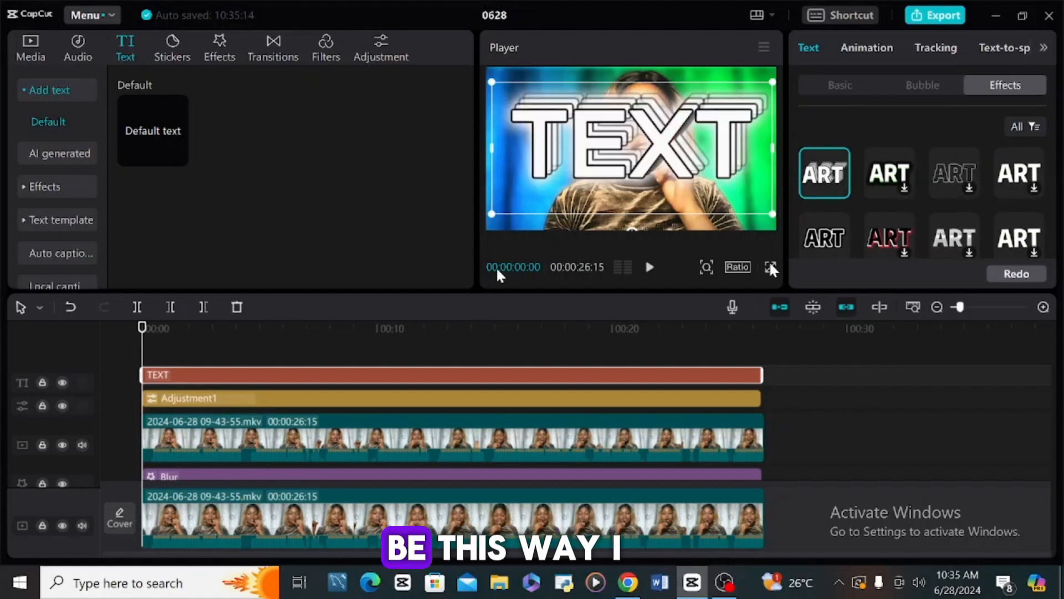
{"action": "left_click", "coordinate": [74, 311]}
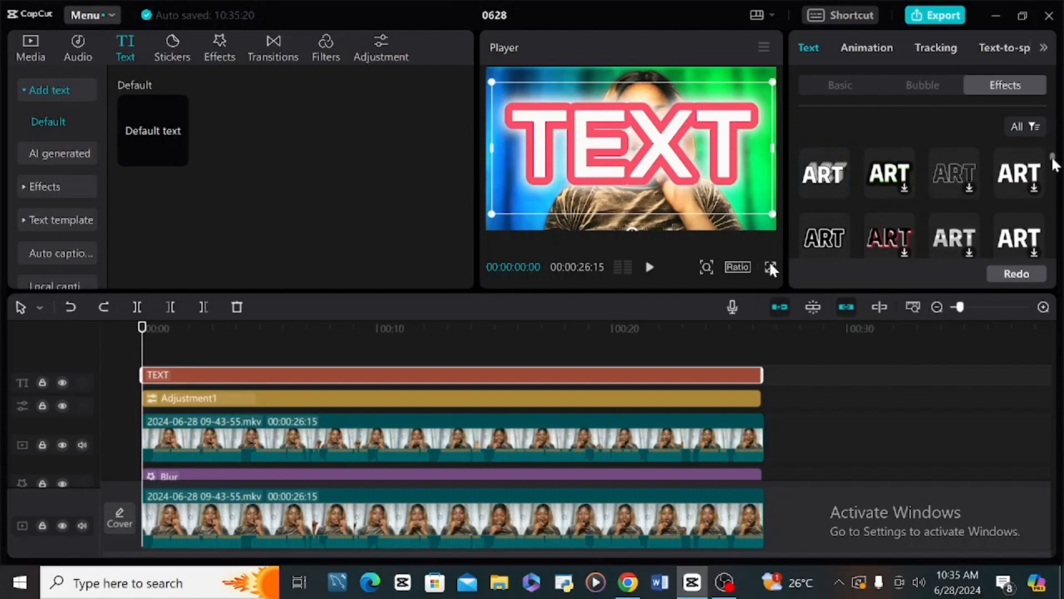
Apply the rainbow-coloured glowing text effect to the text
{"action": "scroll", "coordinate": [1053, 178], "scroll_direction": "down", "scroll_amount": 5}
{"action": "scroll", "coordinate": [1054, 183], "scroll_direction": "down", "scroll_amount": 5}
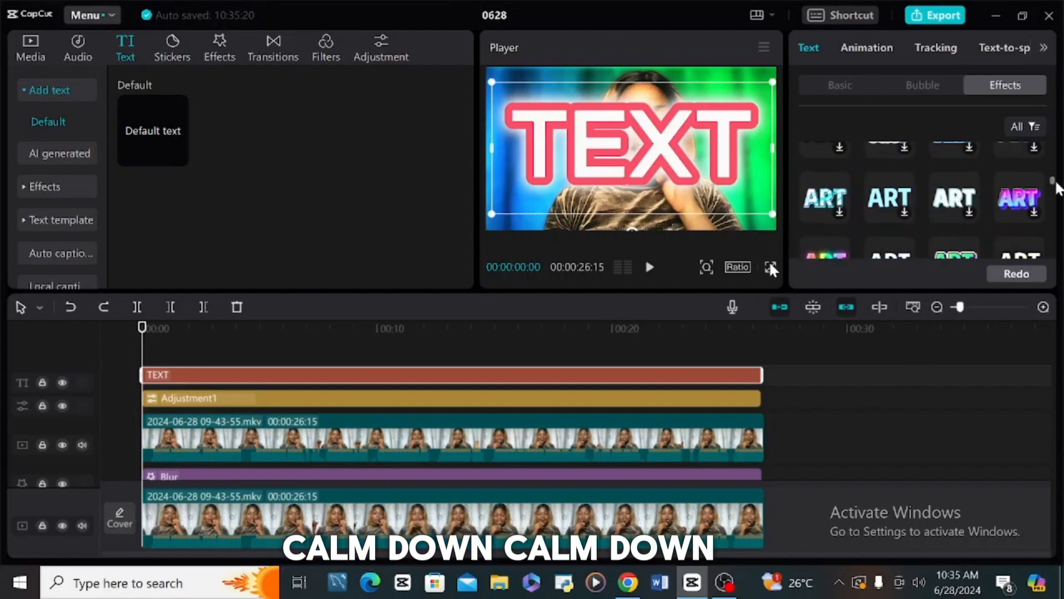
{"action": "left_click", "coordinate": [831, 189]}
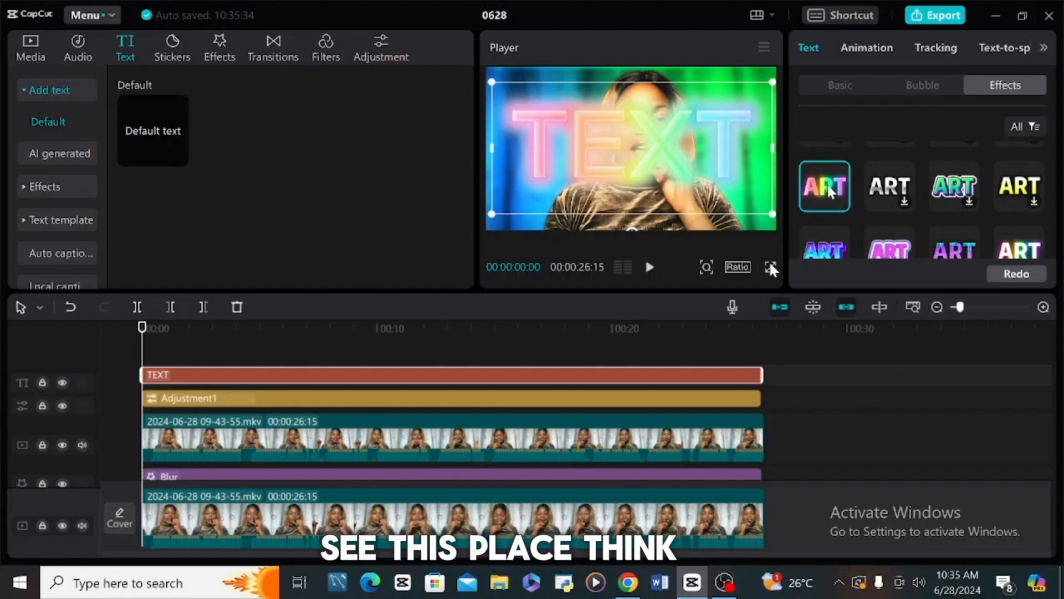
{"action": "scroll", "coordinate": [1055, 186], "scroll_direction": "down", "scroll_amount": 3}
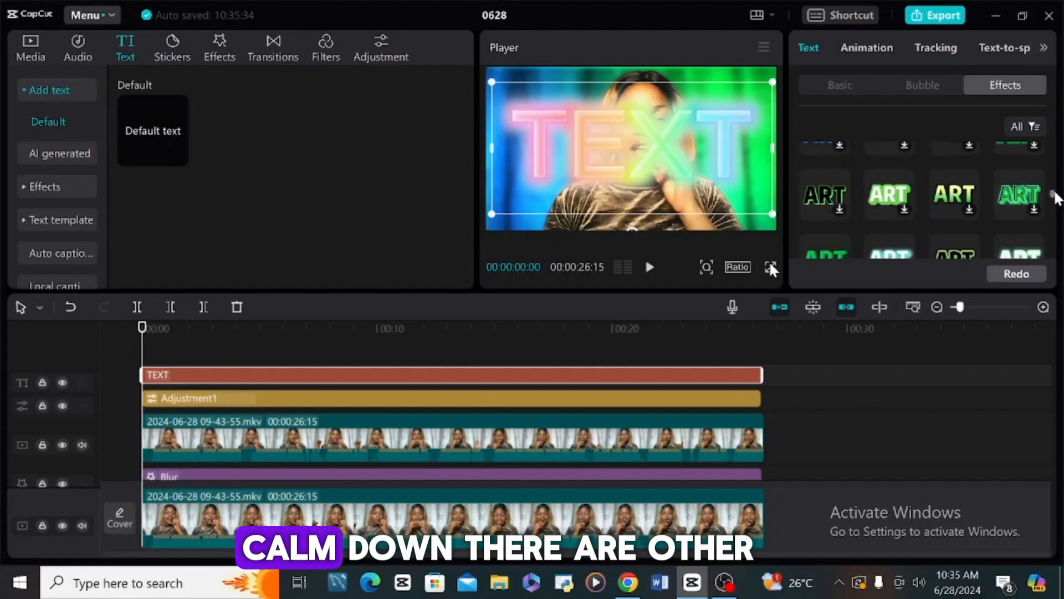
{"action": "mouse_move", "coordinate": [624, 185]}
{"action": "left_mouse_down"}
{"action": "mouse_move", "coordinate": [624, 141]}
{"action": "mouse_move", "coordinate": [622, 181]}
{"action": "left_mouse_up"}
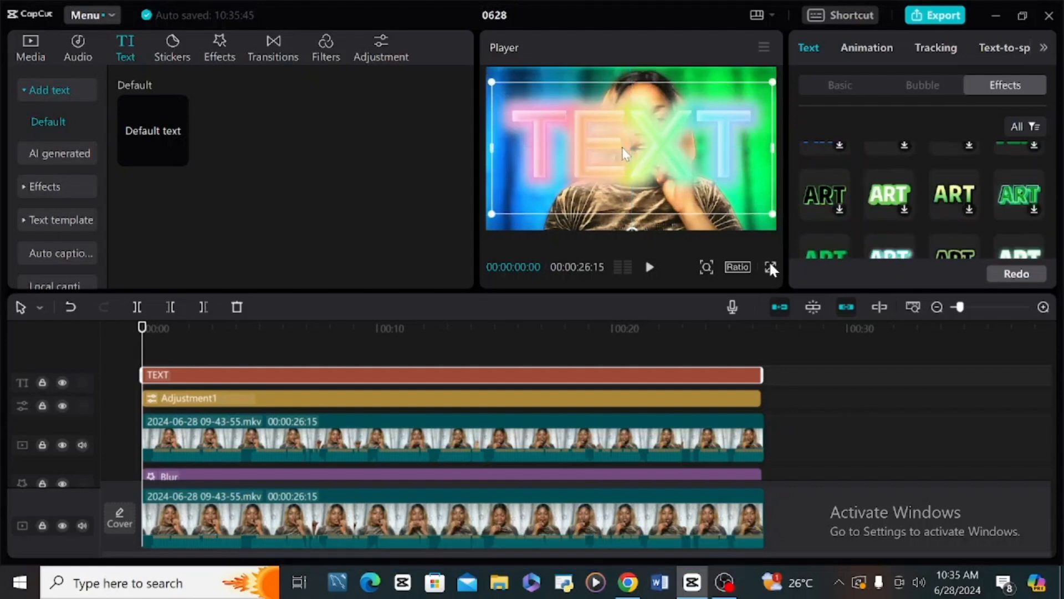
{"action": "mouse_move", "coordinate": [1059, 204]}
{"action": "left_mouse_down"}
{"action": "mouse_move", "coordinate": [1055, 213]}
{"action": "mouse_move", "coordinate": [1059, 155]}
{"action": "mouse_move", "coordinate": [1061, 194]}
{"action": "left_mouse_up"}
{"action": "scroll", "coordinate": [921, 200], "scroll_direction": "down", "scroll_amount": 12}
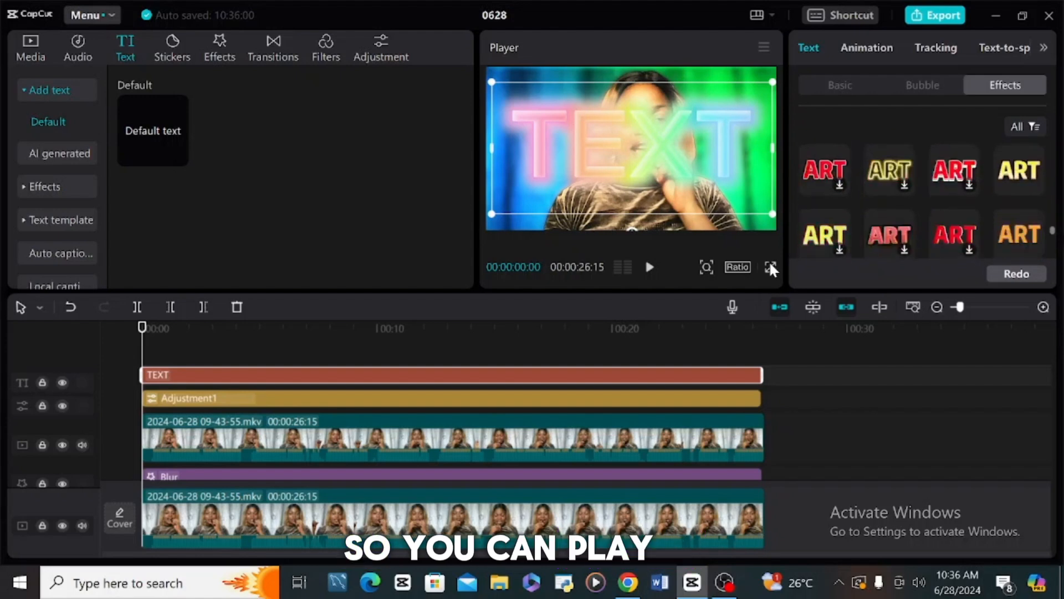
Undo the last text effect change, try the purple 3D effect with white outlines, and reapply the rainbow-coloured glowing effect to the text
{"action": "left_click_drag", "start_coordinate": [1055, 248], "coordinate": [1047, 143]}
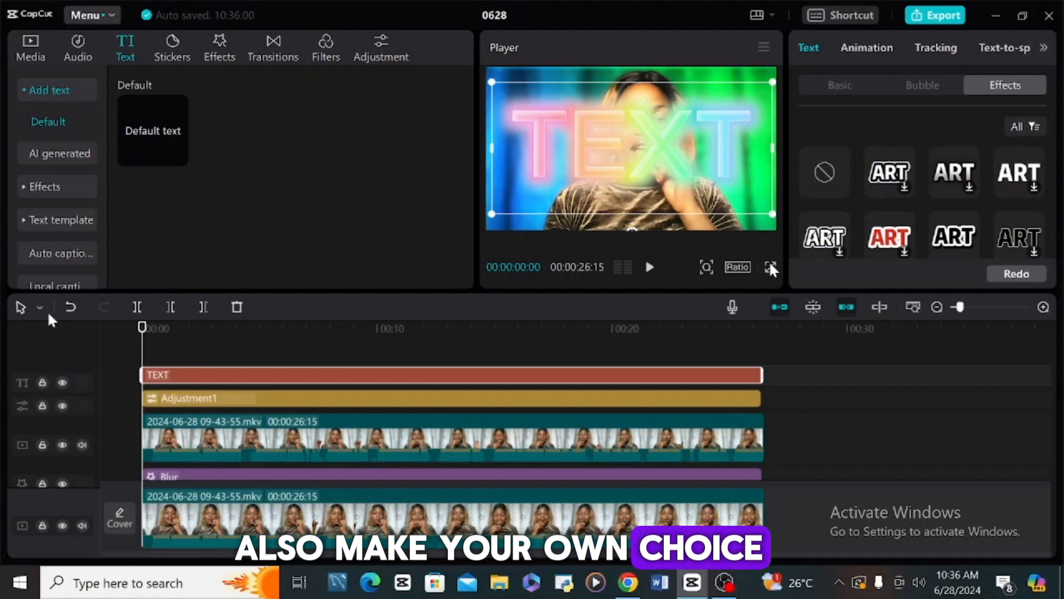
{"action": "left_click", "coordinate": [70, 307]}
{"action": "left_click_drag", "start_coordinate": [1049, 150], "coordinate": [1052, 184]}
{"action": "left_click", "coordinate": [840, 244]}
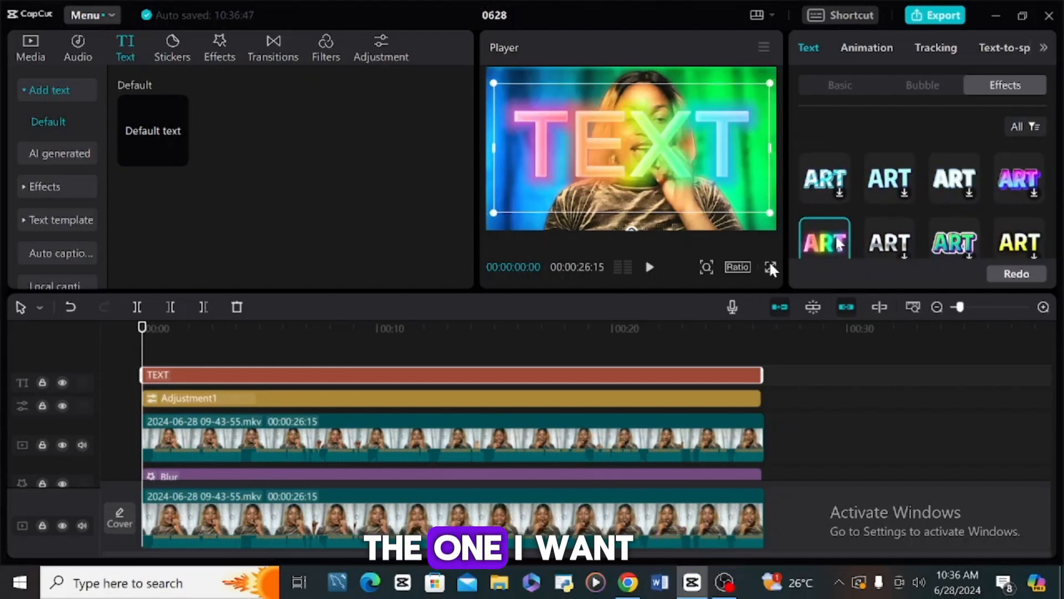
{"action": "left_click", "coordinate": [1021, 179]}
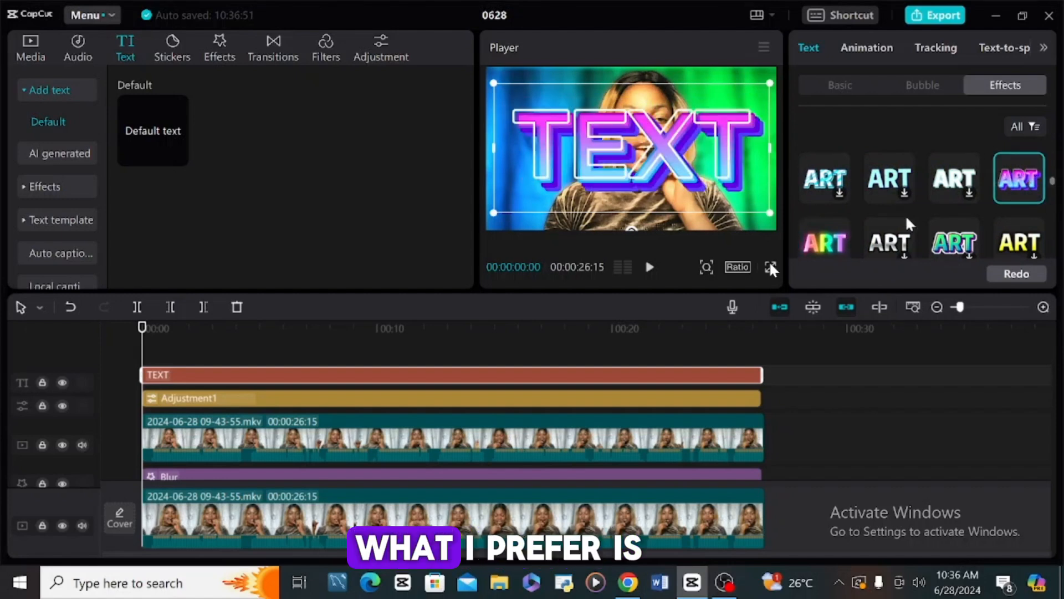
{"action": "left_click", "coordinate": [816, 247]}
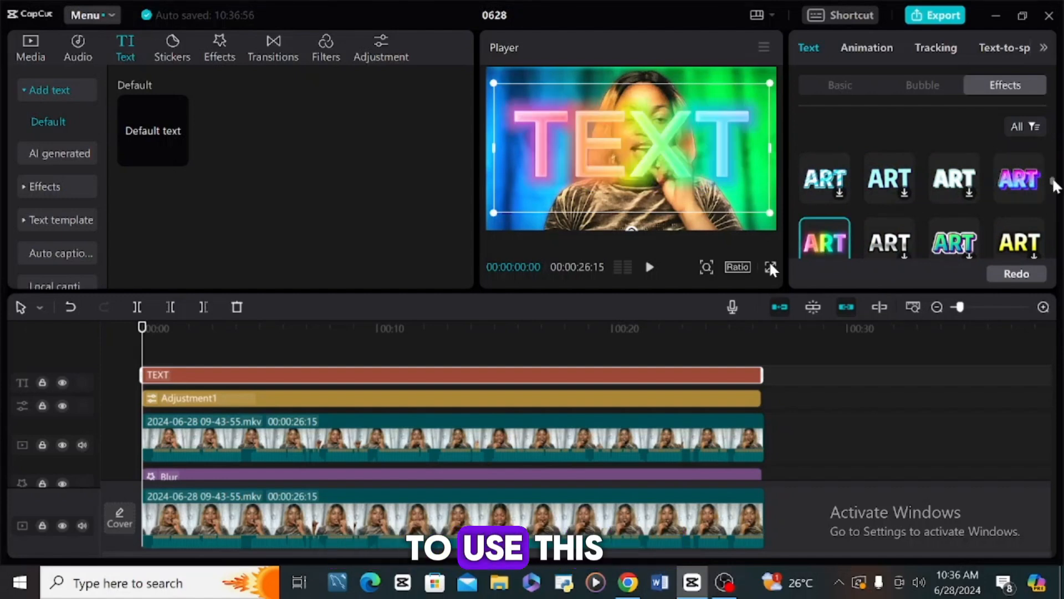
Move the text up in the video frame to the subject's head, with its letters reaching the frame's upper edge
{"action": "scroll", "coordinate": [1055, 193], "scroll_direction": "down", "scroll_amount": 3}
{"action": "left_click_drag", "start_coordinate": [1053, 188], "coordinate": [1053, 192]}
{"action": "left_click_drag", "start_coordinate": [653, 157], "coordinate": [661, 106]}
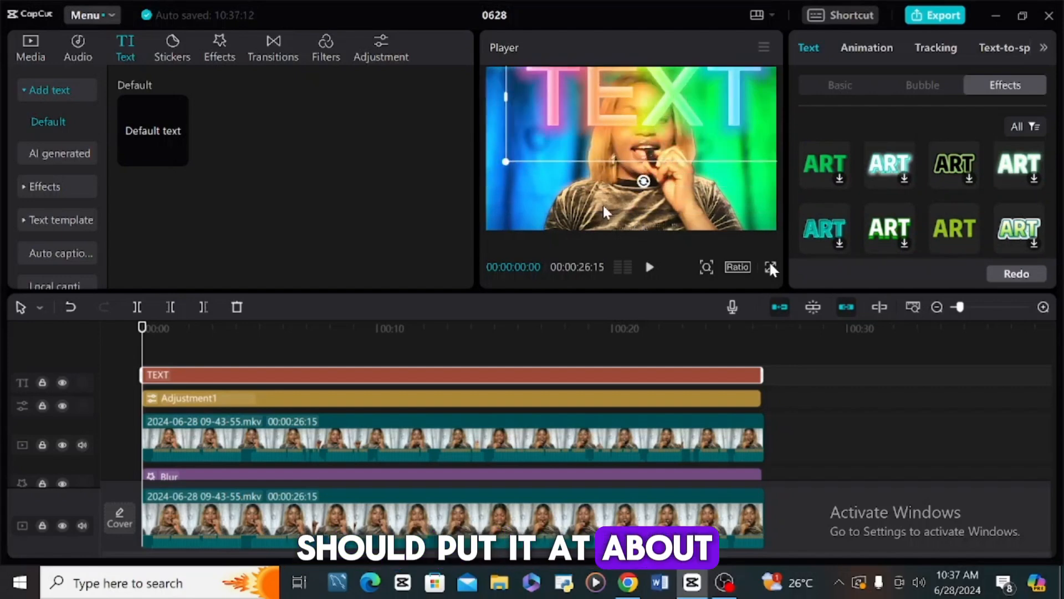
Rearrange the timeline tracks, placing the cutout clip above the text and the background clip at the start of the main track
{"action": "left_click", "coordinate": [372, 438]}
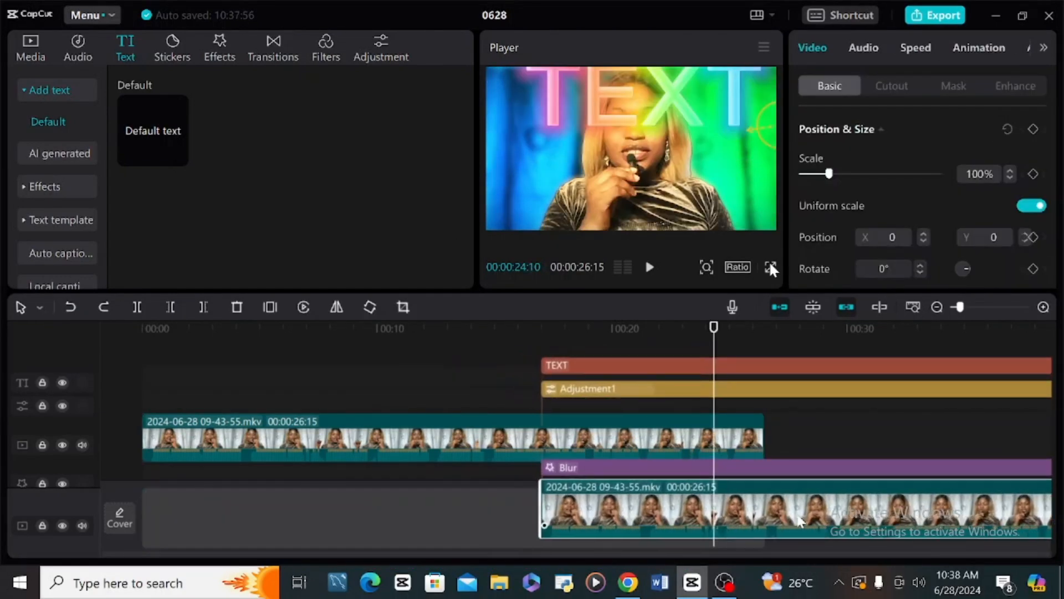
{"action": "left_click_drag", "start_coordinate": [794, 529], "coordinate": [882, 530]}
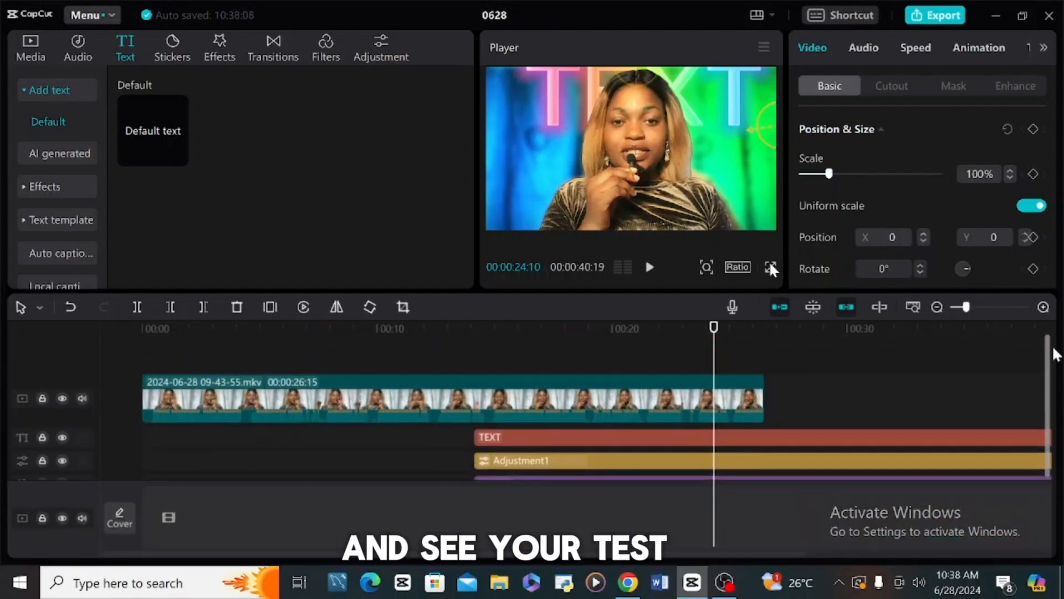
{"action": "left_click_drag", "start_coordinate": [599, 470], "coordinate": [554, 482]}
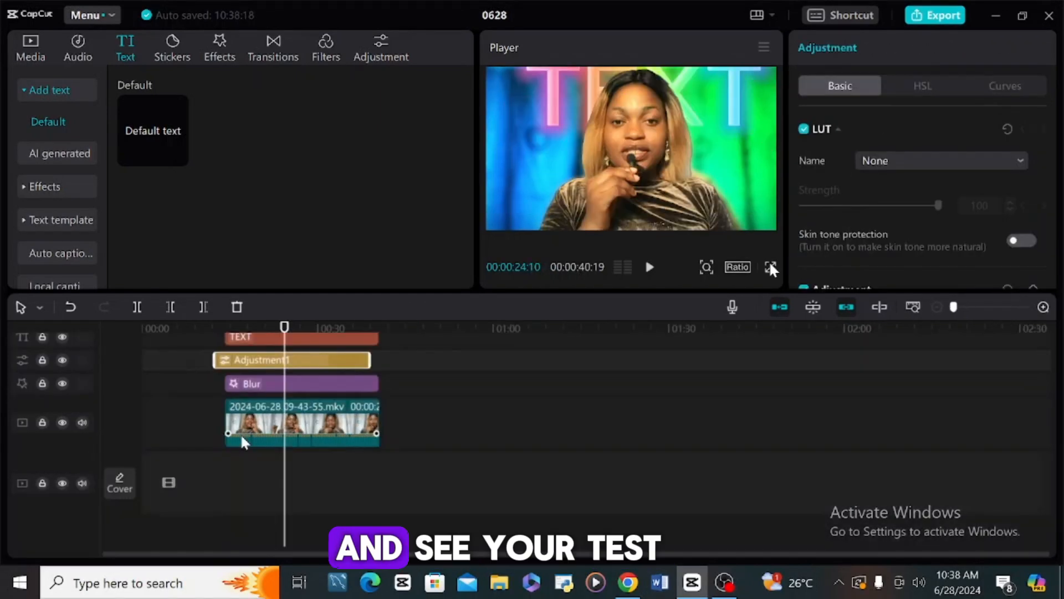
{"action": "left_click_drag", "start_coordinate": [244, 441], "coordinate": [162, 502]}
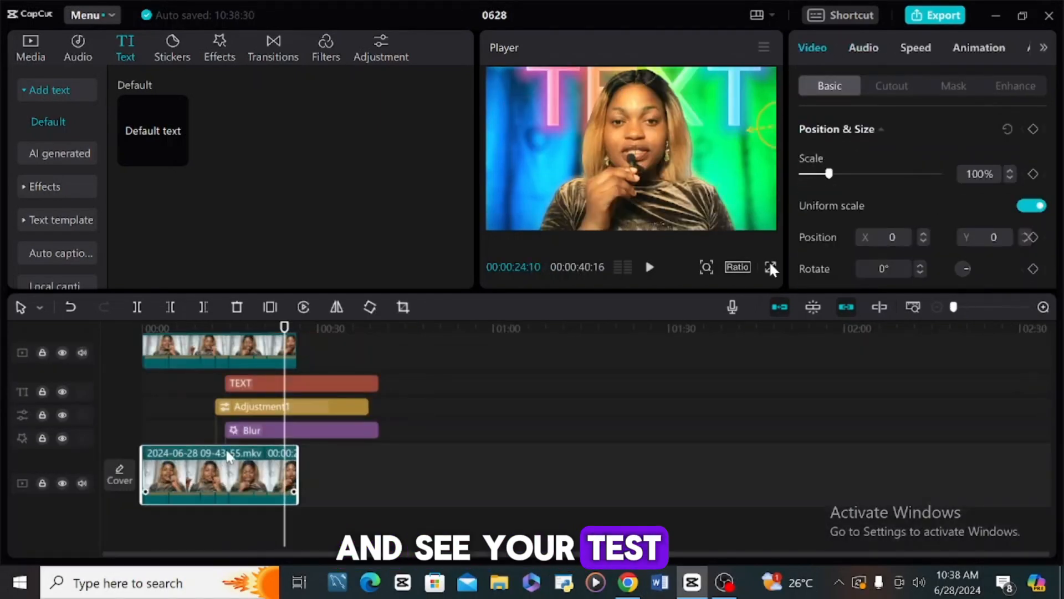